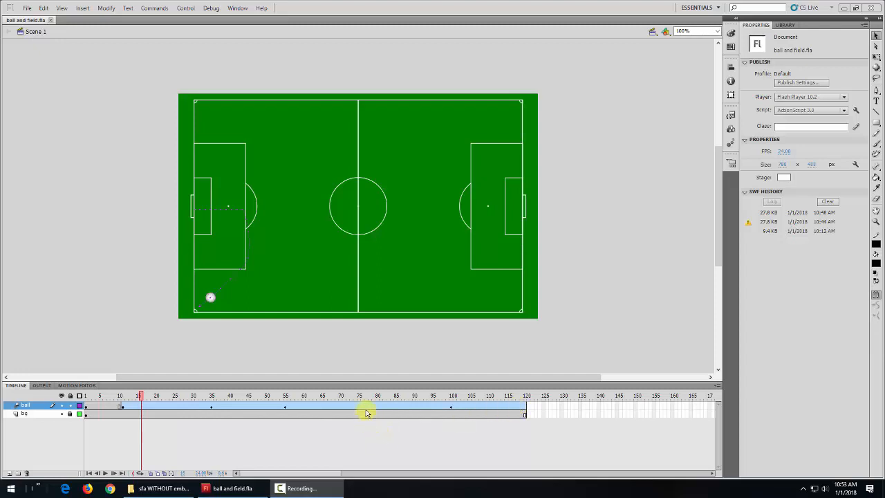
Step: Add a new layer above the ball layer and name it p1
{"action": "left_click", "coordinate": [8, 474]}
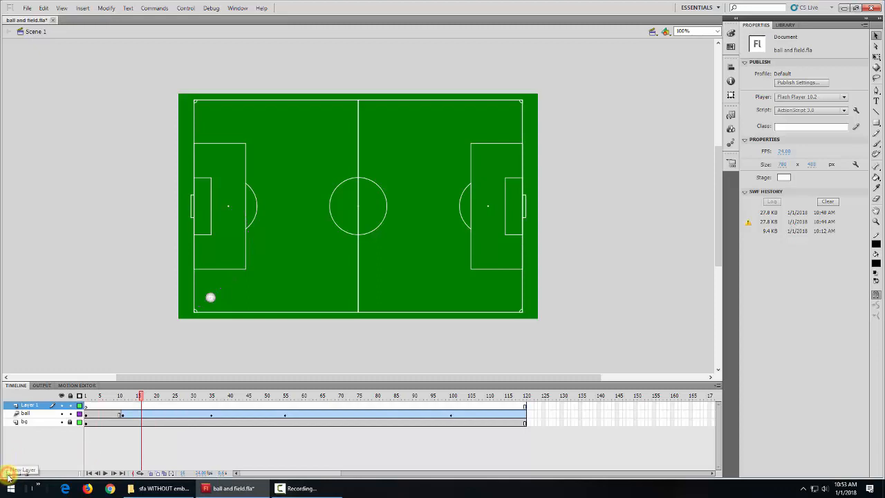
{"action": "double_click", "coordinate": [31, 406]}
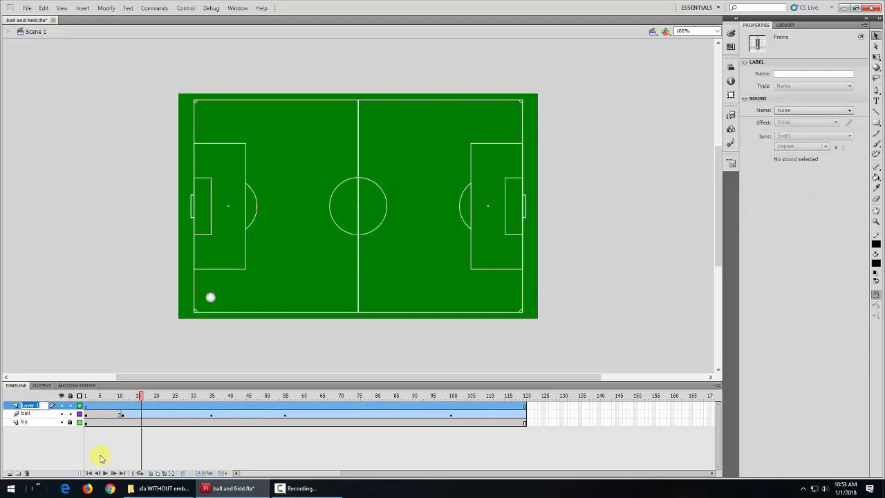
{"action": "type", "text": "pl"}
{"action": "left_click", "coordinate": [101, 456]}
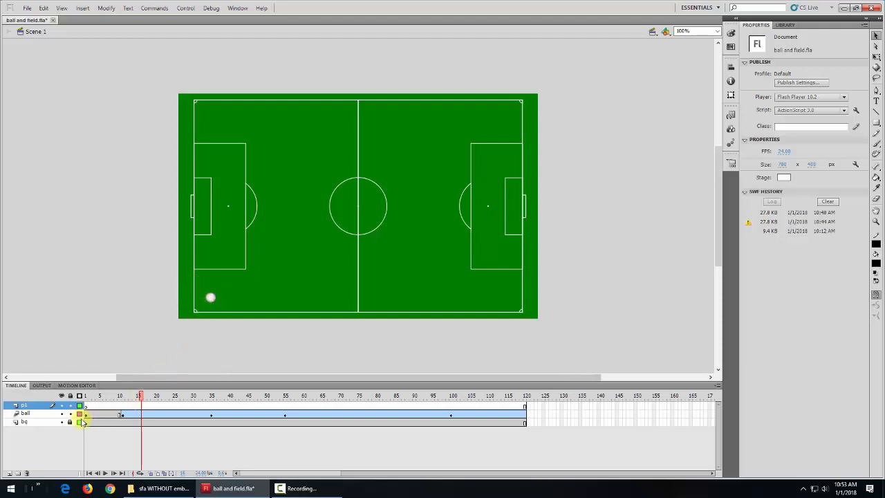
Step: Rename the p1 layer as p1body
{"action": "left_click", "coordinate": [31, 405]}
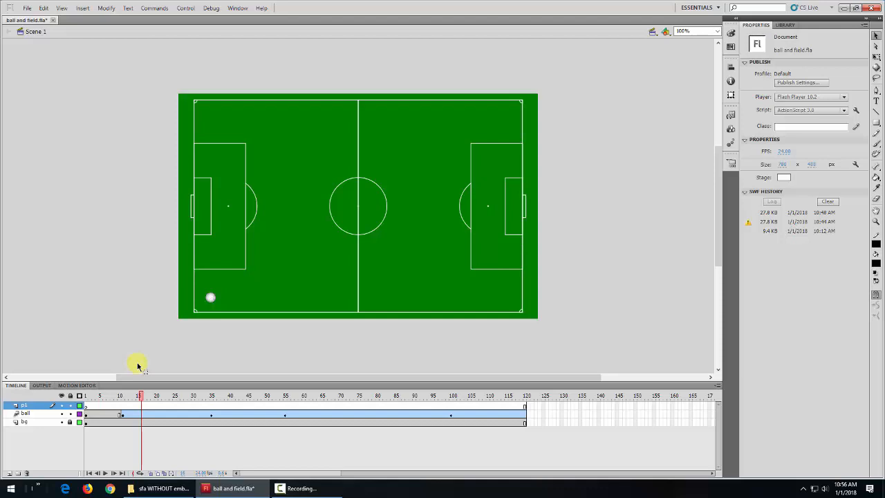
{"action": "left_click", "coordinate": [31, 405]}
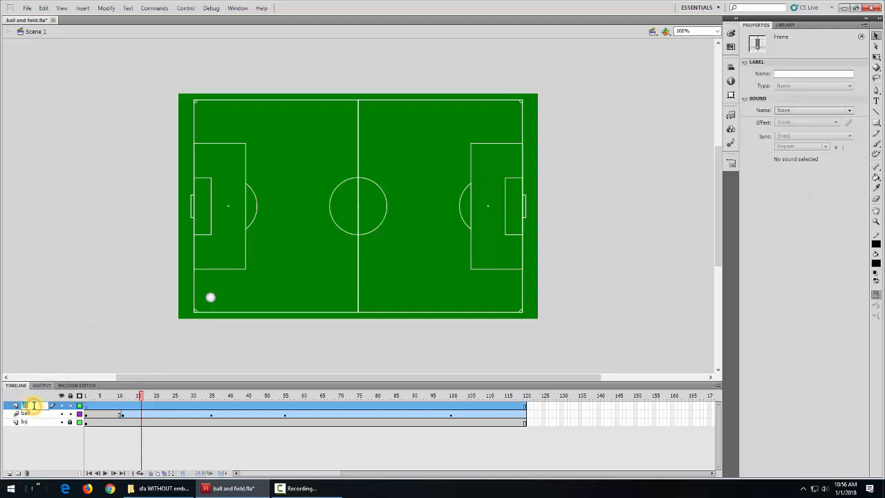
{"action": "double_click", "coordinate": [33, 405]}
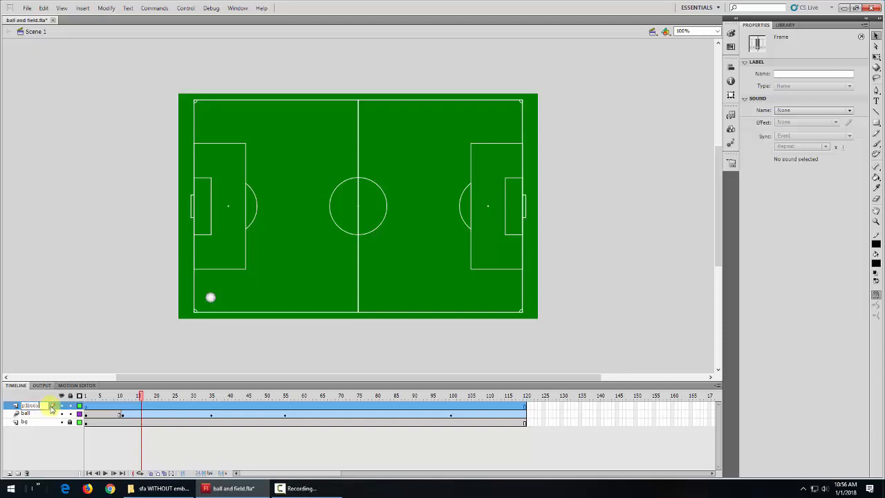
{"action": "type", "text": "body"}
{"action": "key", "text": "Return"}
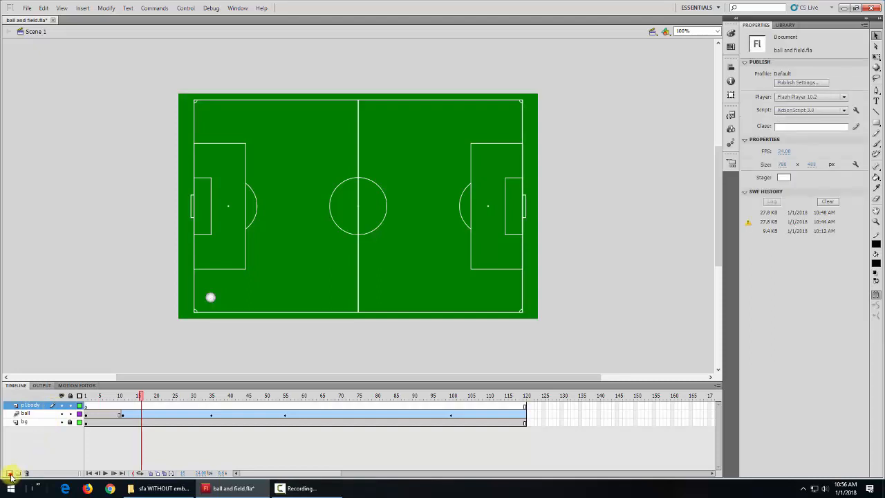
Step: Add another layer above p1body and name it p1leg
{"action": "left_click", "coordinate": [10, 475]}
{"action": "double_click", "coordinate": [35, 405]}
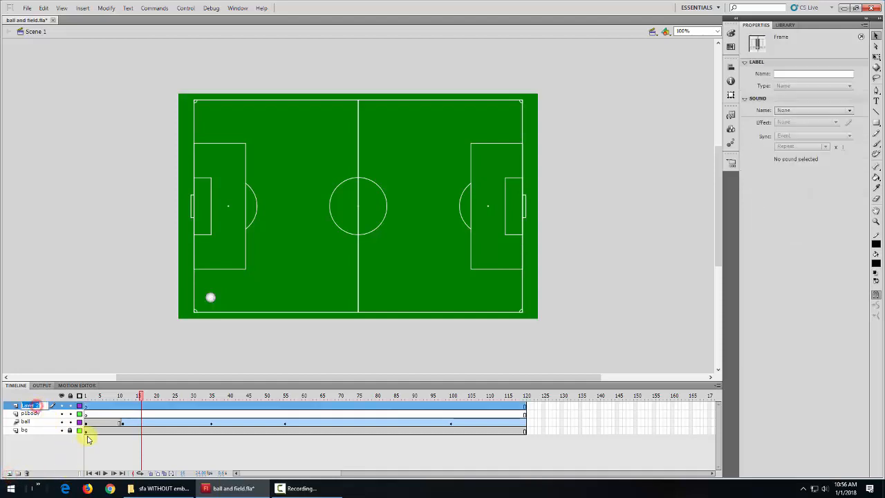
{"action": "type", "text": "p1leg"}
{"action": "key", "text": "Return"}
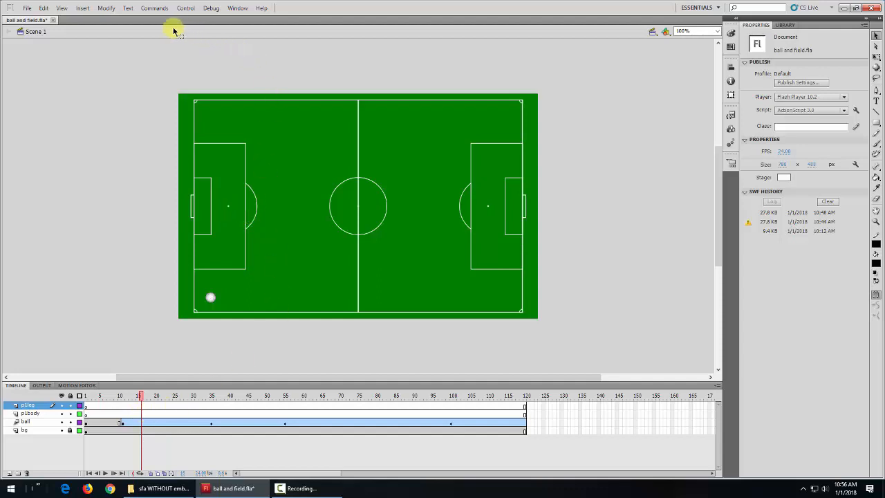
Step: Create a new graphic symbol named p1body in the library root
{"action": "left_click", "coordinate": [84, 8]}
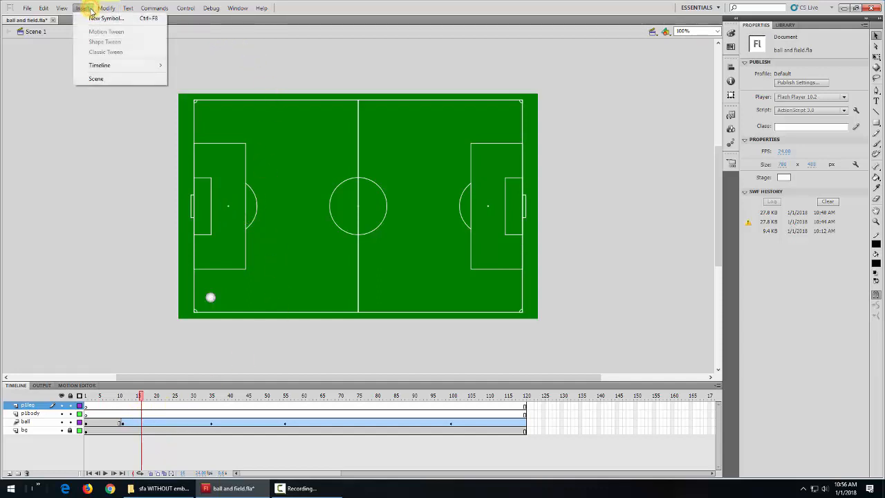
{"action": "left_click", "coordinate": [95, 19]}
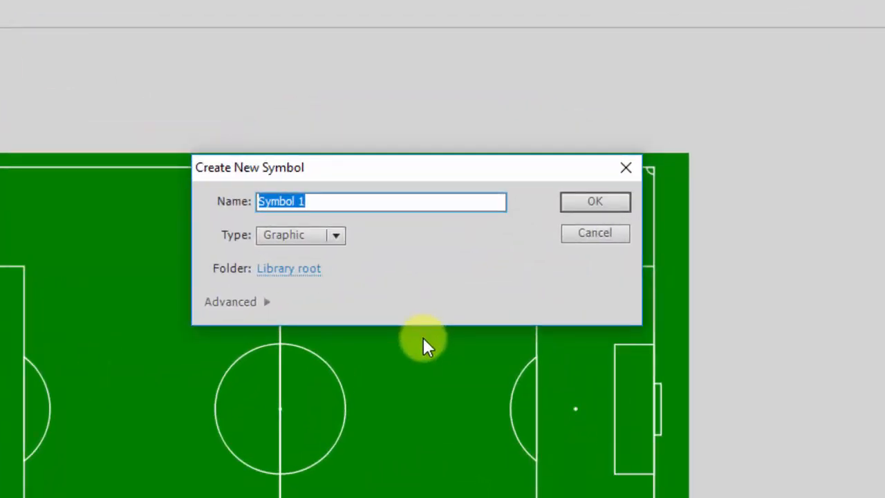
{"action": "type", "text": "p1bo"}
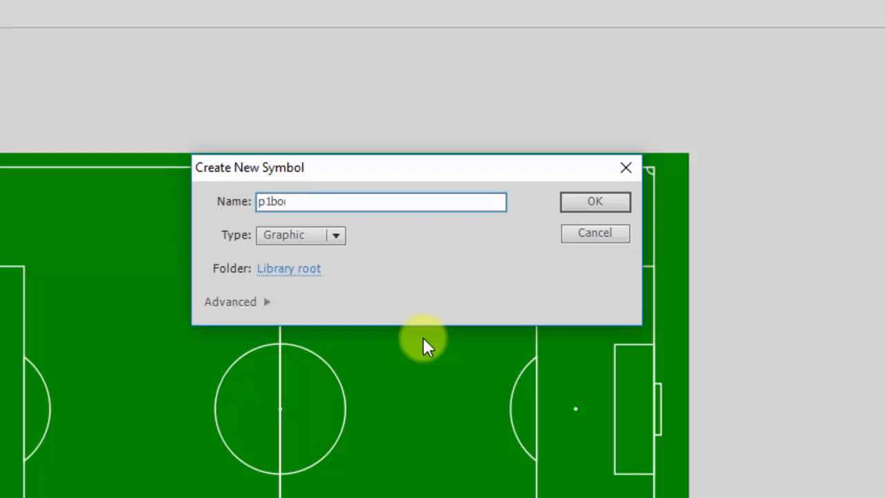
{"action": "type", "text": "dy"}
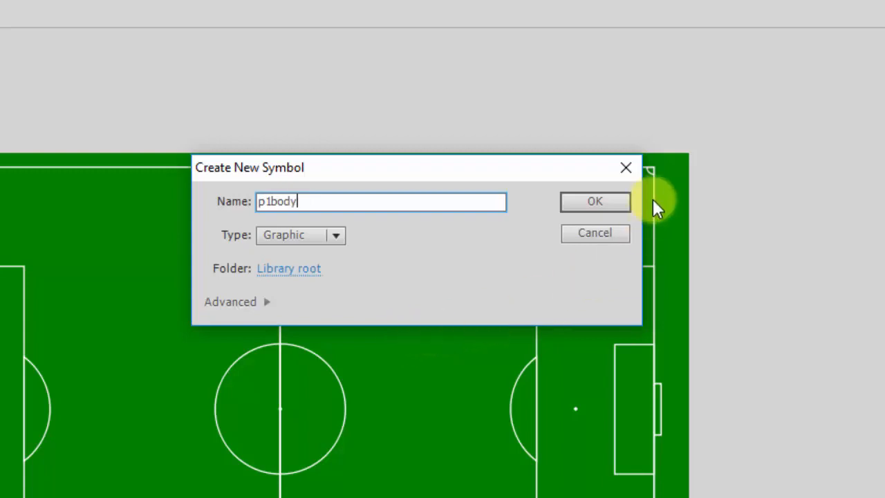
{"action": "left_click", "coordinate": [598, 203]}
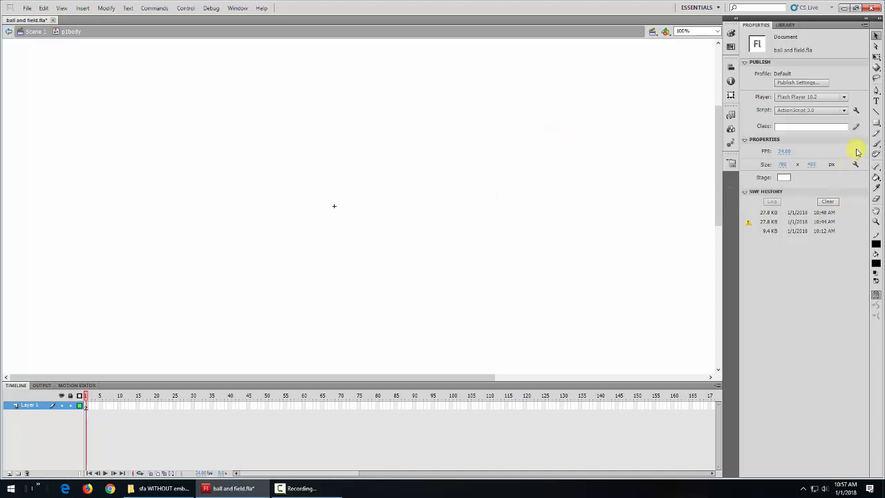
Step: Draw a circle with a black stroke and no fill as the player's head, using the Oval tool
{"action": "left_click", "coordinate": [877, 127]}
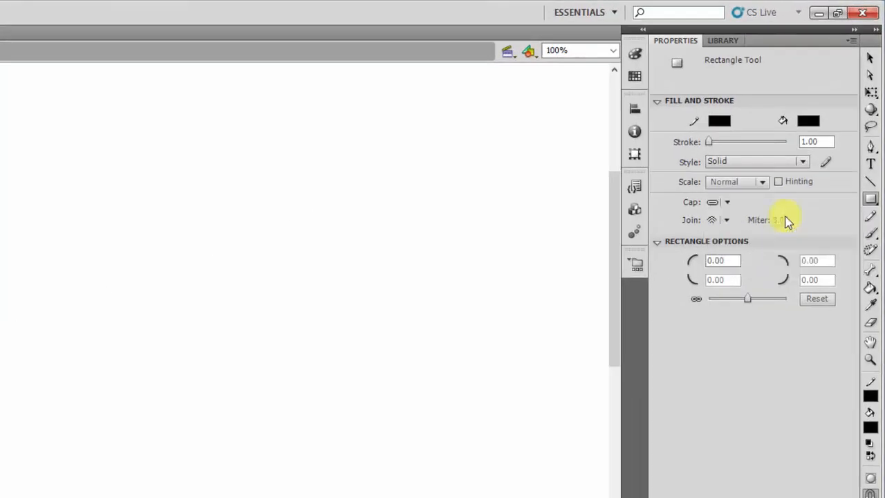
{"action": "key", "text": "o"}
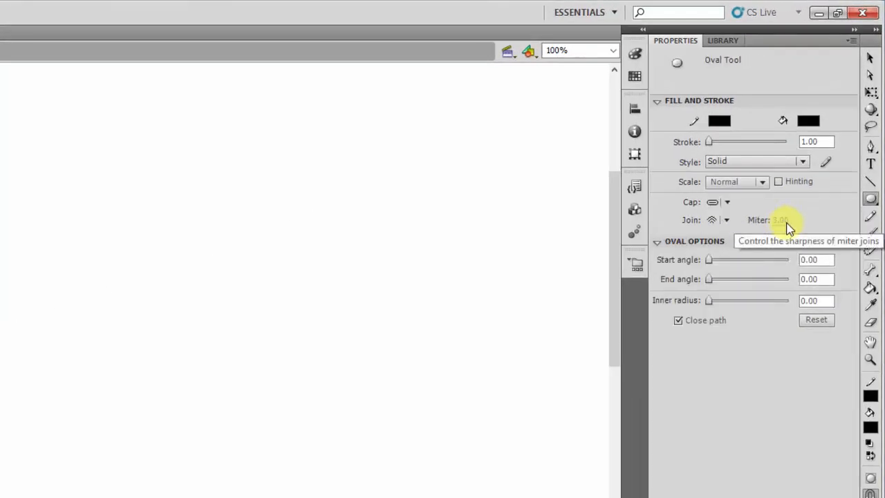
{"action": "left_click", "coordinate": [809, 122]}
{"action": "left_click", "coordinate": [858, 138]}
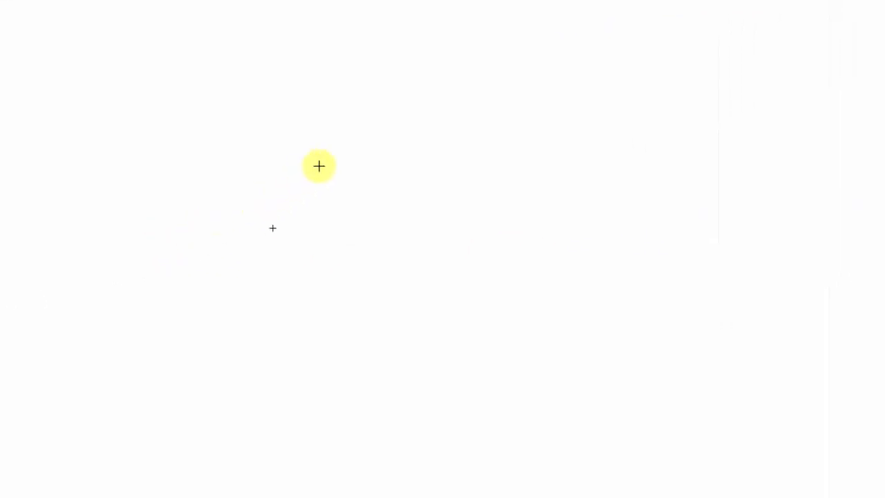
{"action": "left_click_drag", "start_coordinate": [319, 166], "coordinate": [466, 199]}
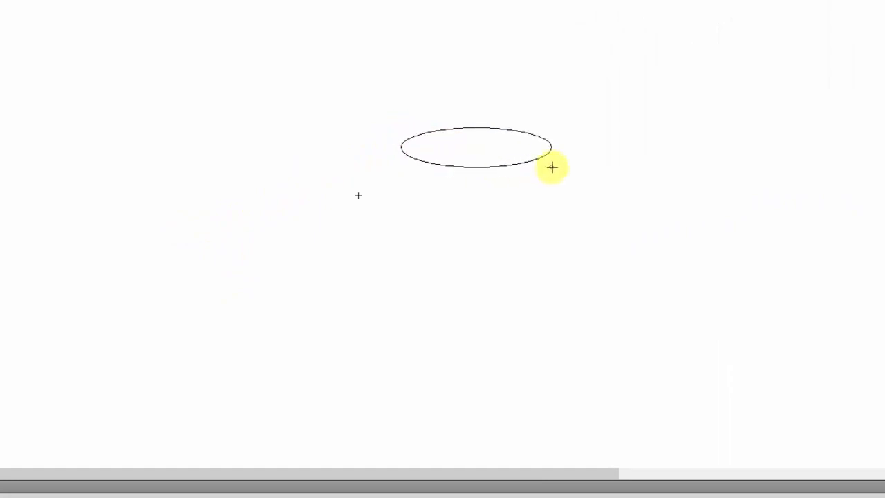
{"action": "left_click_drag", "start_coordinate": [552, 167], "coordinate": [470, 154]}
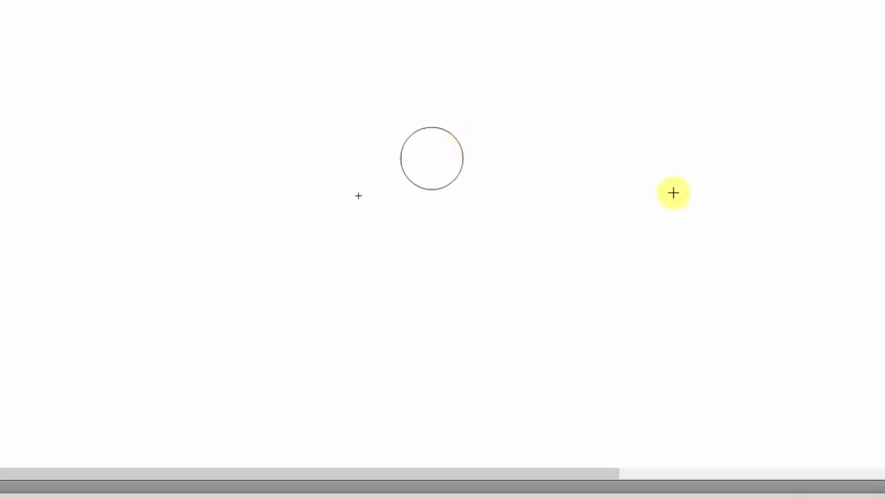
Step: Draw straight lines for a vertical torso below the head, a raised right-hand arm, a horizontal left-hand arm and one leg slanting down-left
{"action": "left_click", "coordinate": [432, 189]}
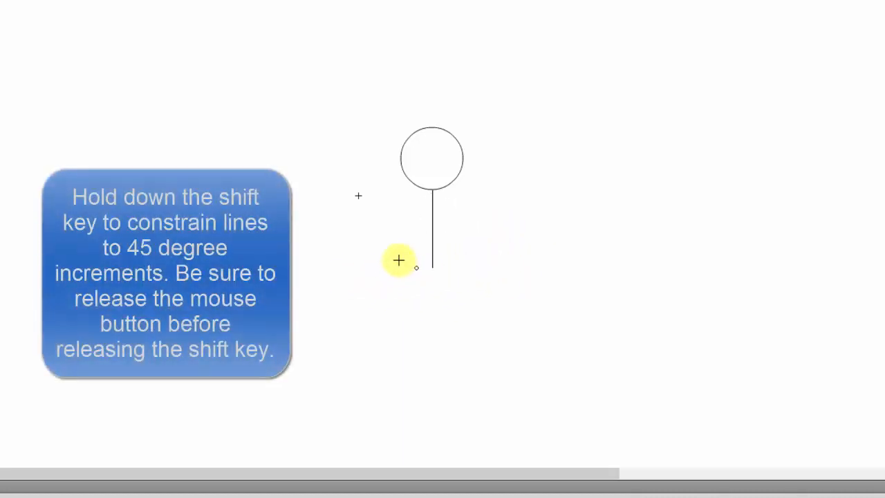
{"action": "left_click_drag", "start_coordinate": [391, 256], "coordinate": [423, 291]}
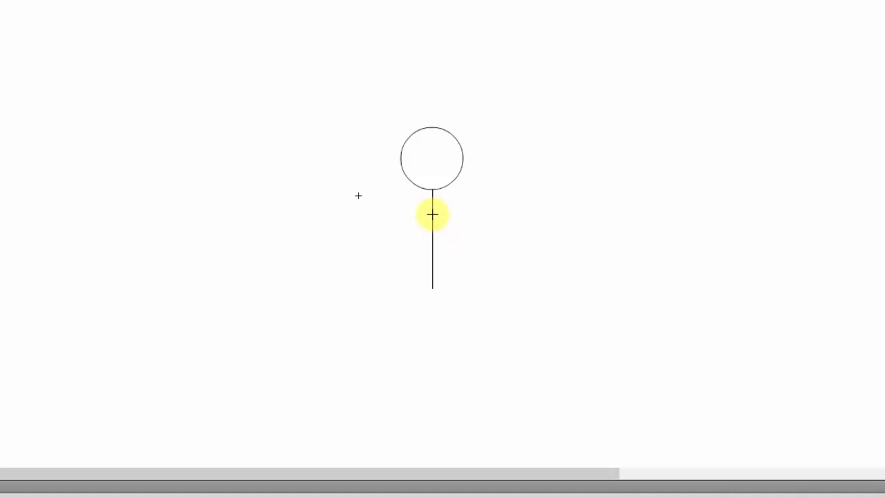
{"action": "left_click_drag", "start_coordinate": [432, 214], "coordinate": [485, 181]}
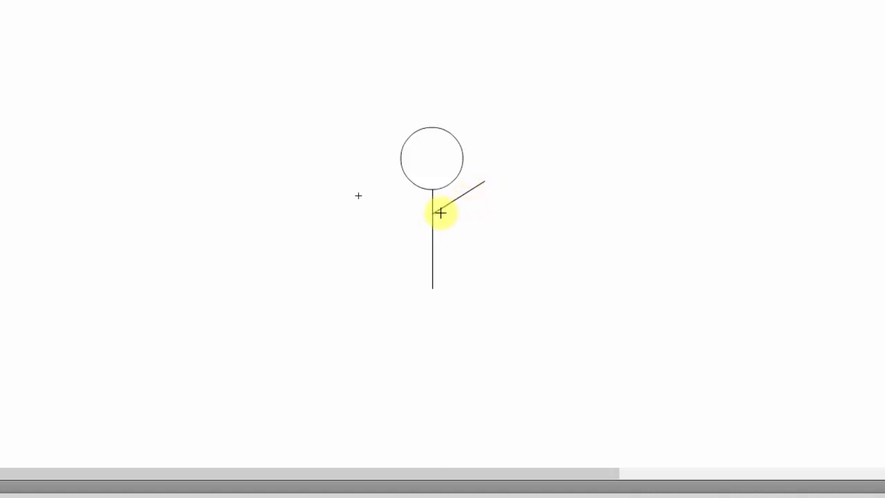
{"action": "left_click_drag", "start_coordinate": [432, 215], "coordinate": [380, 213]}
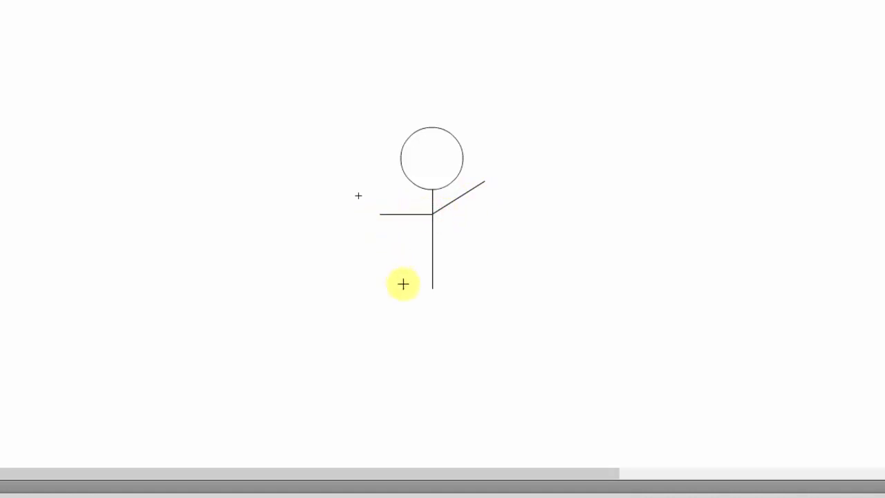
{"action": "left_click_drag", "start_coordinate": [432, 288], "coordinate": [386, 335]}
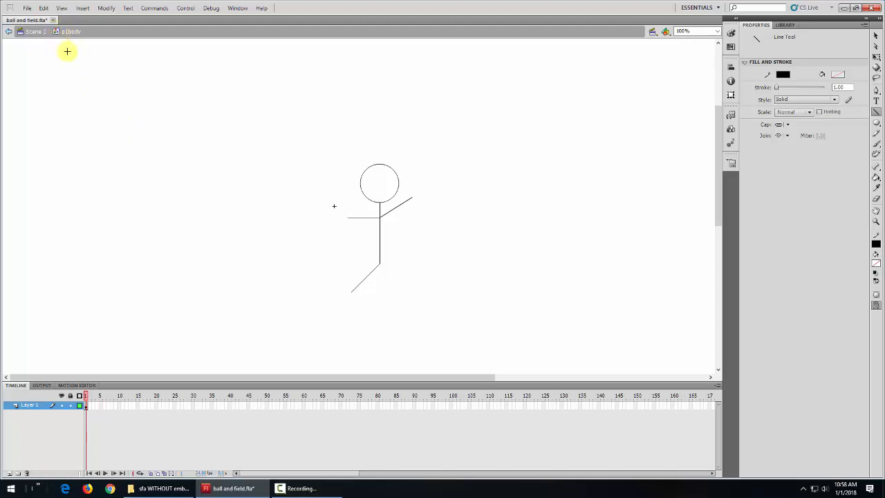
Step: Return to Scene 1 and place the p1body symbol near the field's left penalty area on the p1body layer
{"action": "left_click", "coordinate": [35, 32]}
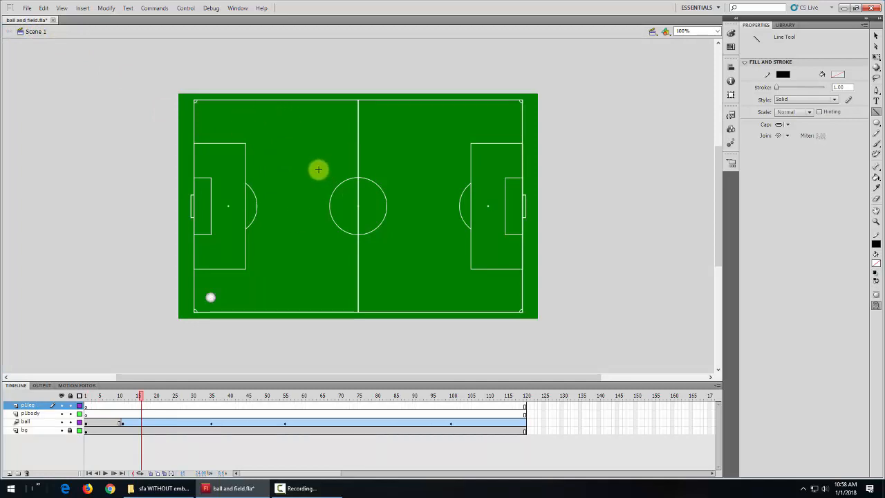
{"action": "left_click", "coordinate": [787, 26]}
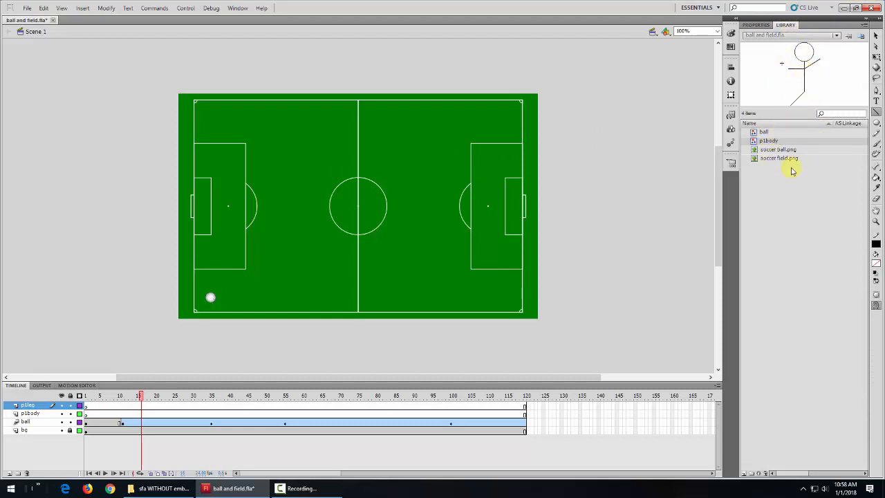
{"action": "left_click", "coordinate": [32, 414]}
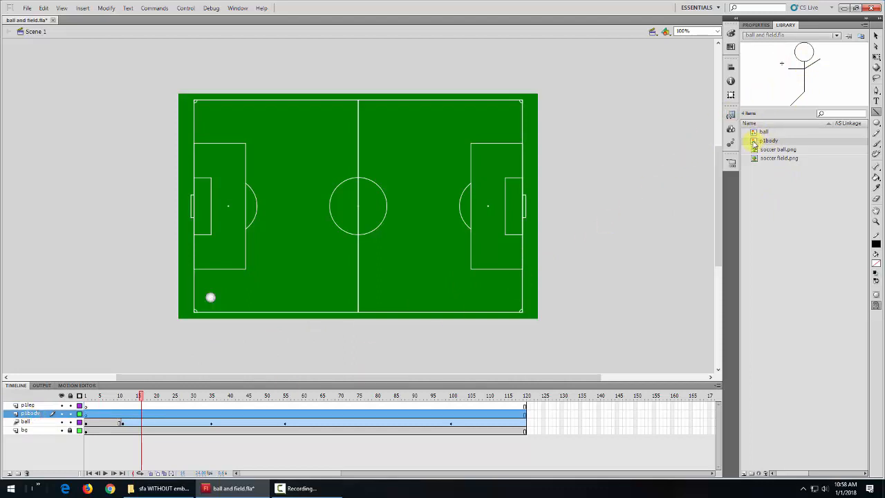
{"action": "left_click_drag", "start_coordinate": [755, 141], "coordinate": [269, 202]}
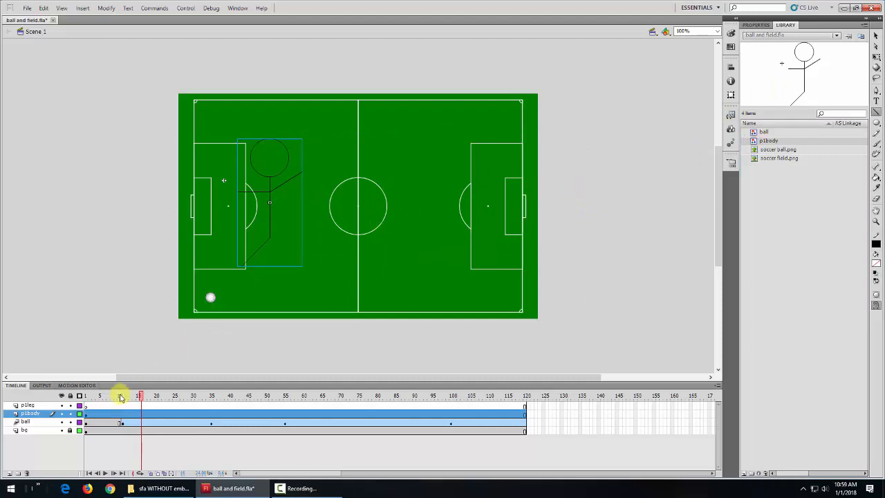
Step: With the p1leg layer active, create a graphic symbol named p1leg and draw a diagonal line slanting down-right in it
{"action": "left_click", "coordinate": [28, 406]}
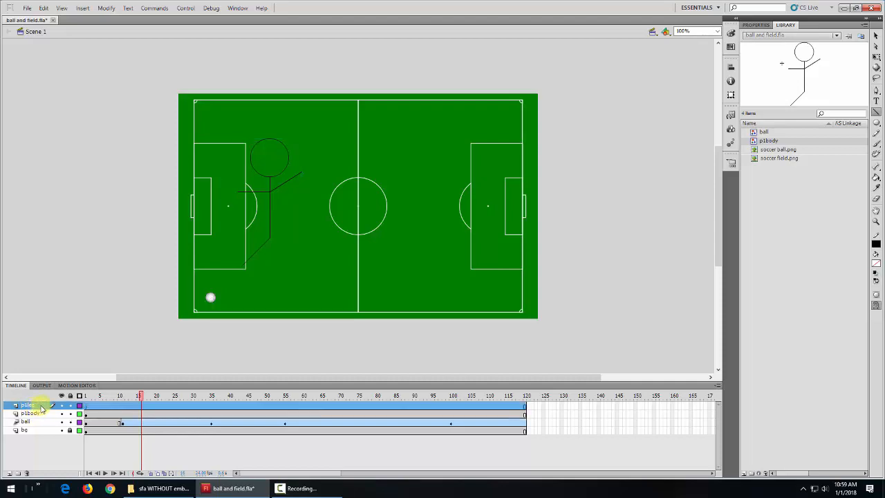
{"action": "left_click", "coordinate": [84, 9]}
{"action": "left_click", "coordinate": [97, 19]}
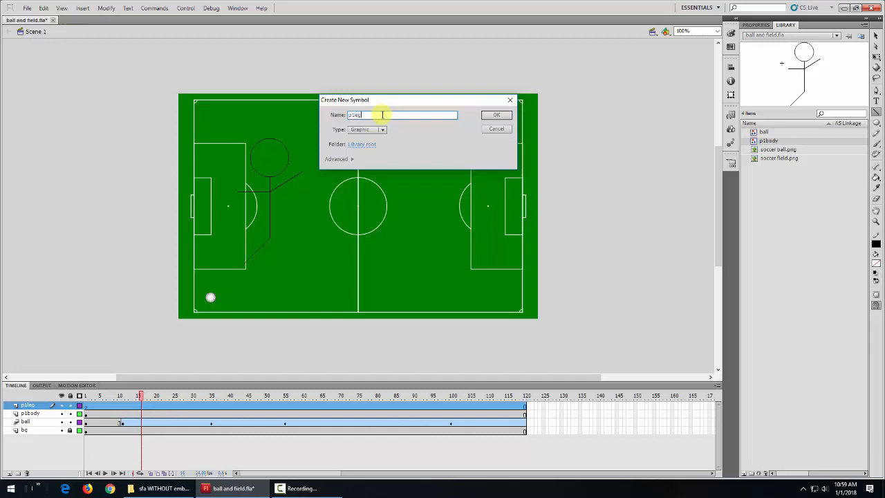
{"action": "left_click", "coordinate": [497, 116]}
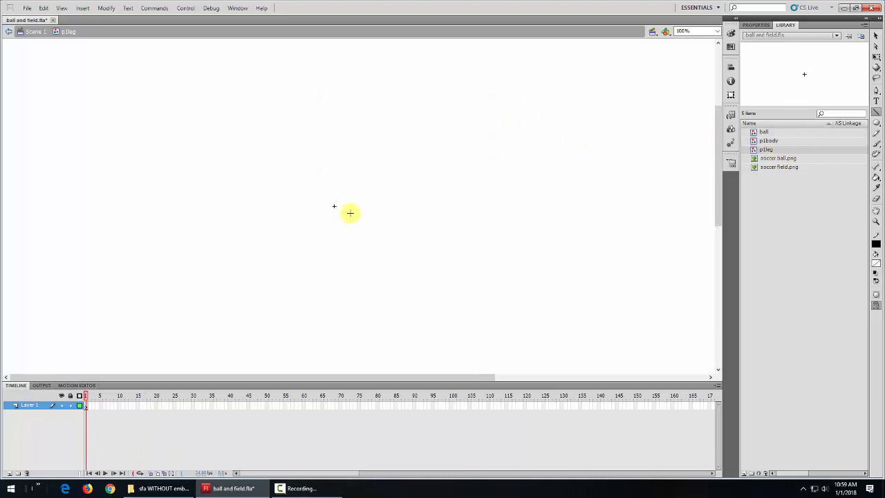
{"action": "mouse_move", "coordinate": [353, 207]}
{"action": "left_mouse_down"}
{"action": "mouse_move", "coordinate": [352, 258]}
{"action": "mouse_move", "coordinate": [413, 270]}
{"action": "left_mouse_up"}
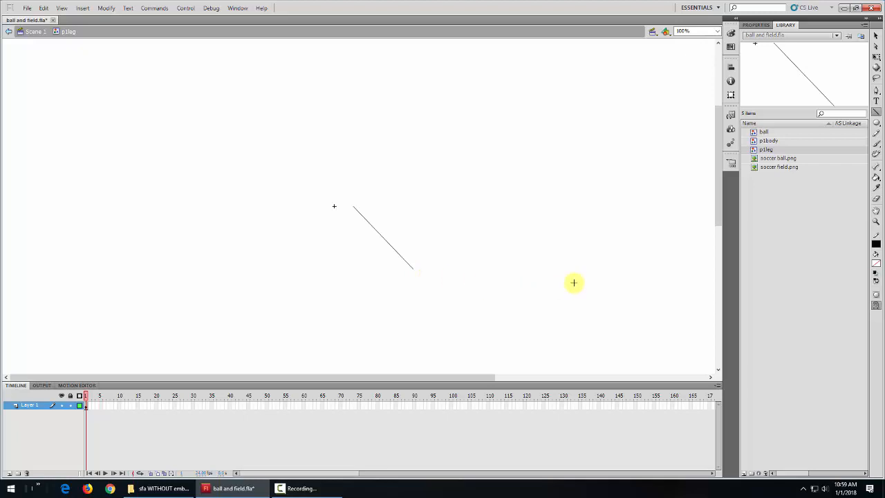
Step: Return to Scene 1 and place the p1leg symbol just below and right of the player's hip on the p1leg layer
{"action": "left_click", "coordinate": [32, 32]}
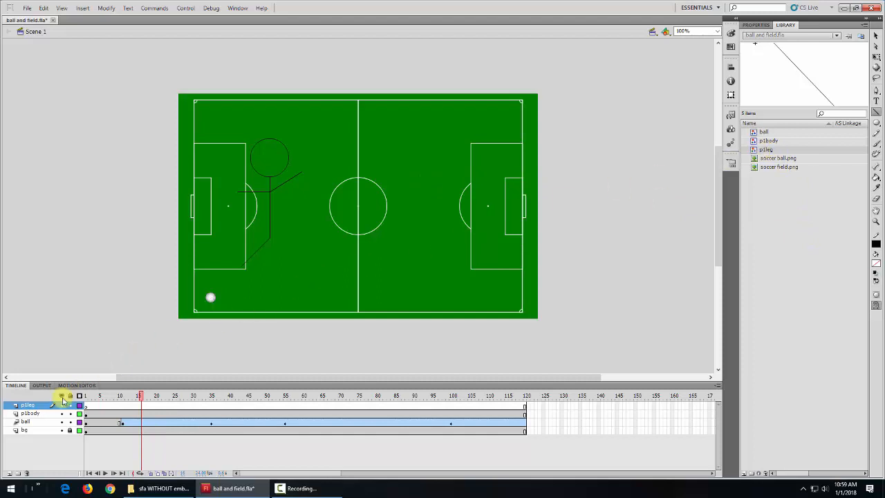
{"action": "left_click", "coordinate": [763, 148]}
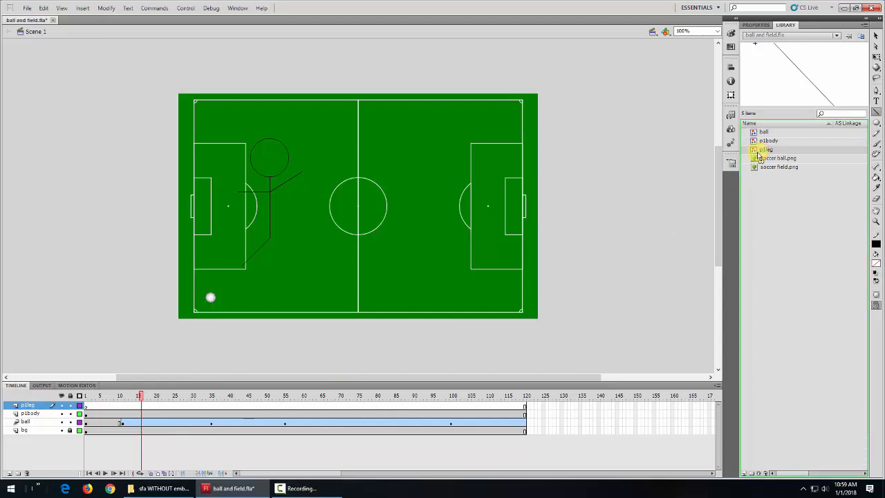
{"action": "left_click_drag", "start_coordinate": [759, 157], "coordinate": [306, 274]}
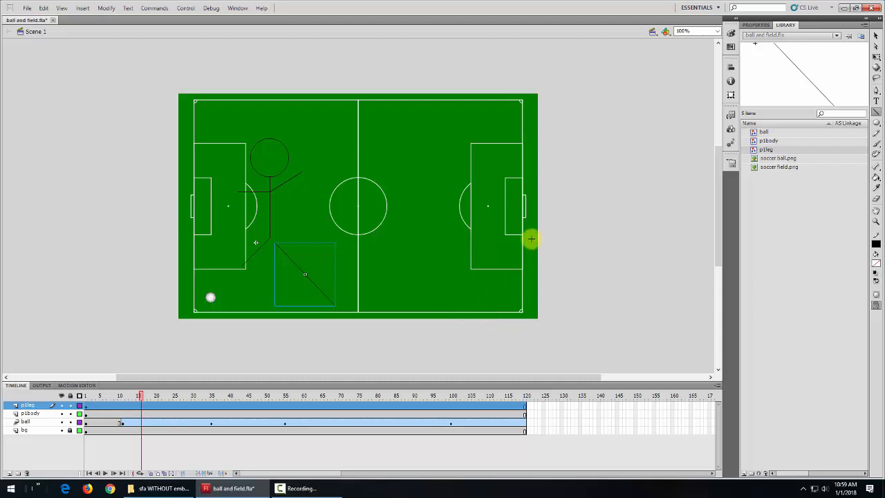
Step: Move the player's body symbol to the field's left edge beside the ball
{"action": "left_click", "coordinate": [877, 38]}
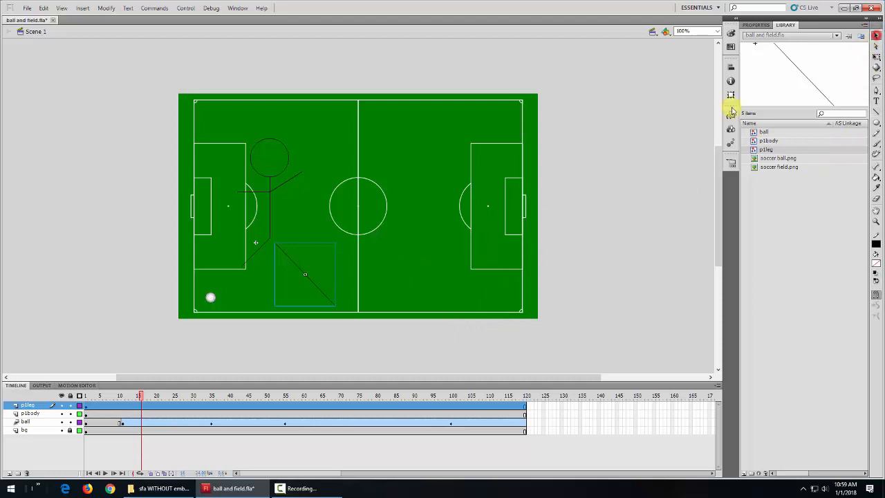
{"action": "left_click", "coordinate": [270, 173]}
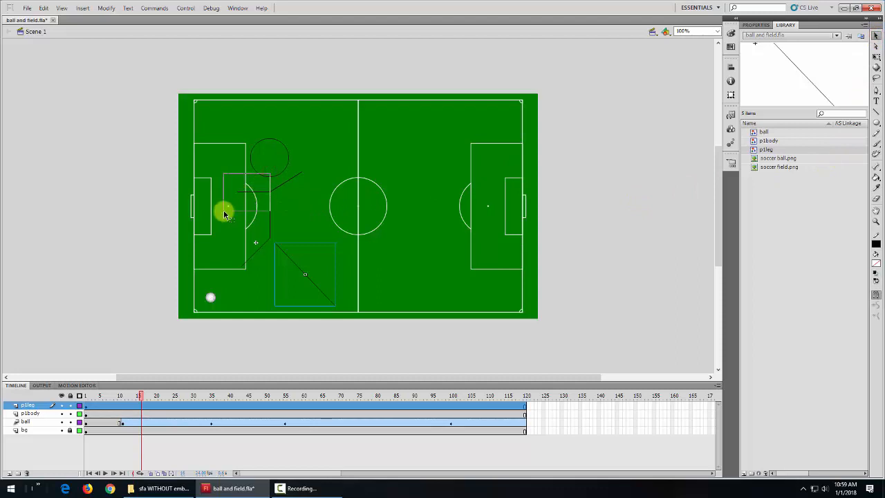
{"action": "left_click_drag", "start_coordinate": [223, 210], "coordinate": [312, 167]}
{"action": "left_click", "coordinate": [286, 180]}
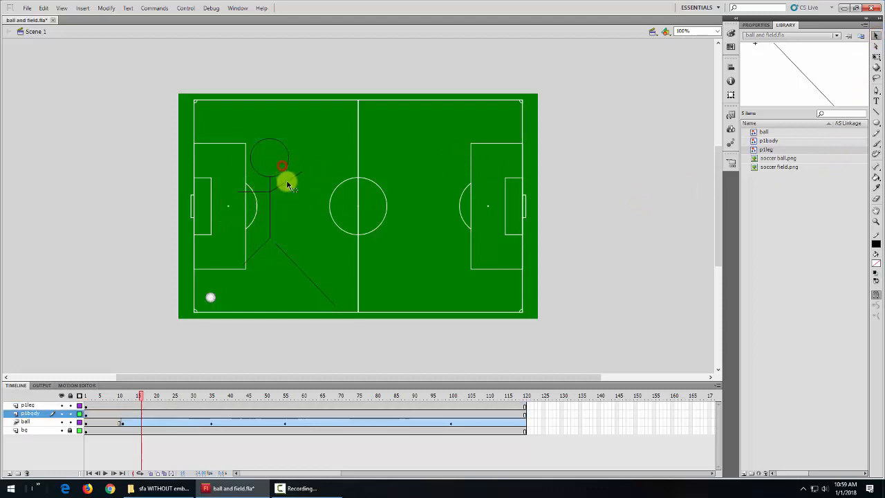
{"action": "left_click", "coordinate": [284, 175]}
{"action": "left_click_drag", "start_coordinate": [282, 175], "coordinate": [203, 237]}
Step: Scale the body symbol down to about a quarter of its size and place it just left of the ball near the lower-left corner
{"action": "left_click", "coordinate": [876, 56]}
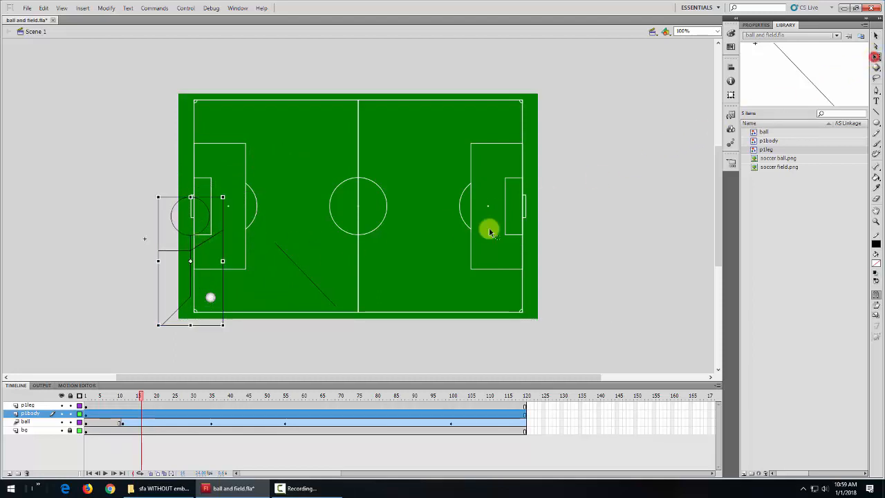
{"action": "left_click_drag", "start_coordinate": [221, 325], "coordinate": [216, 306]}
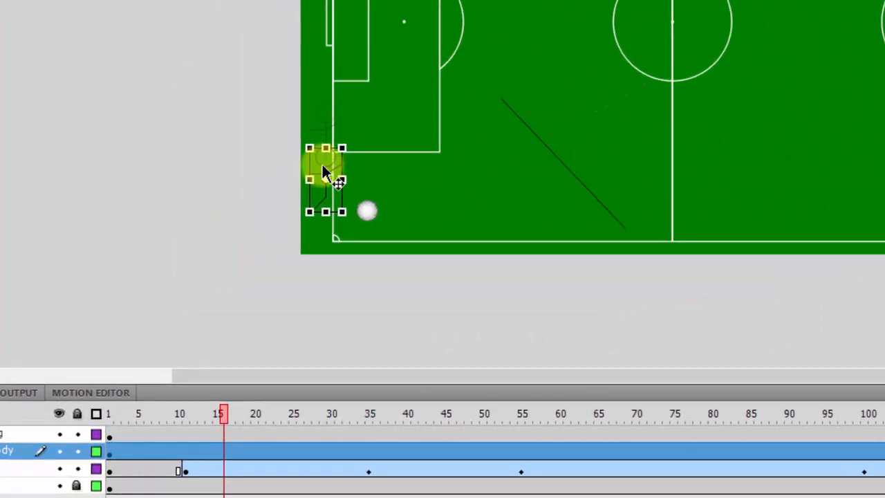
{"action": "left_click_drag", "start_coordinate": [323, 166], "coordinate": [322, 169]}
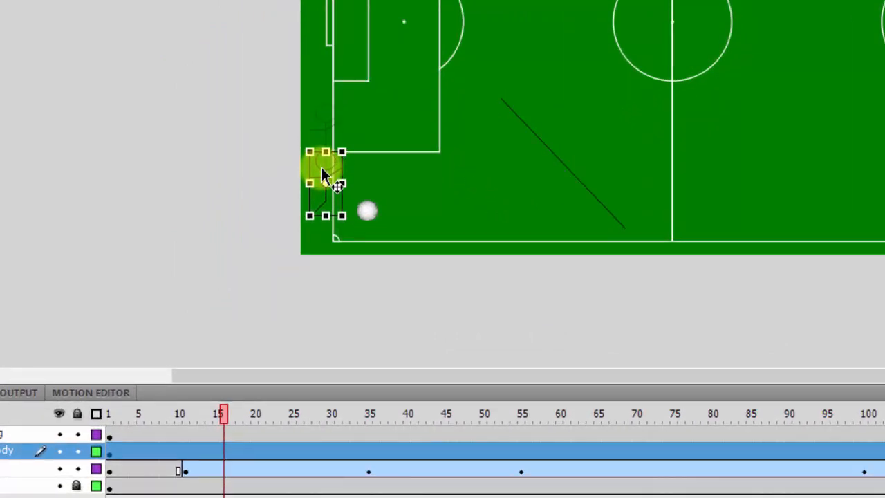
Step: Scale the leg symbol down to about a quarter of its size and move it to the hip of the player's body
{"action": "left_click", "coordinate": [576, 177]}
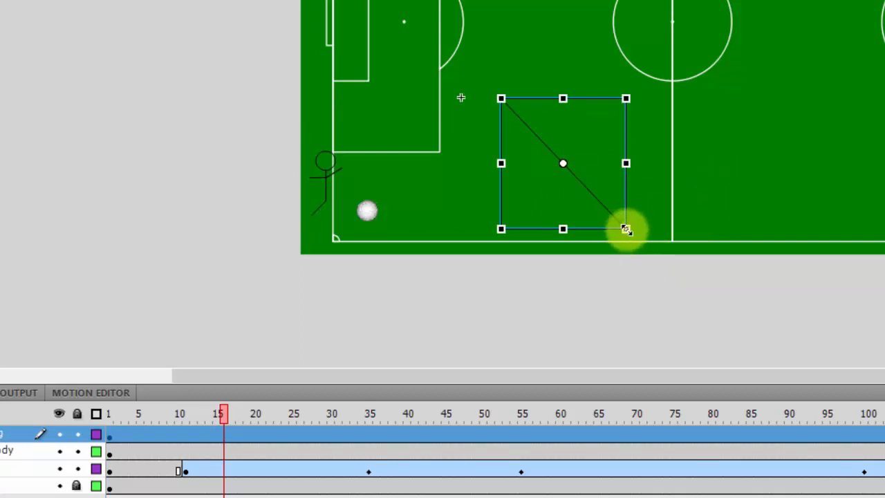
{"action": "left_click_drag", "start_coordinate": [626, 229], "coordinate": [583, 181]}
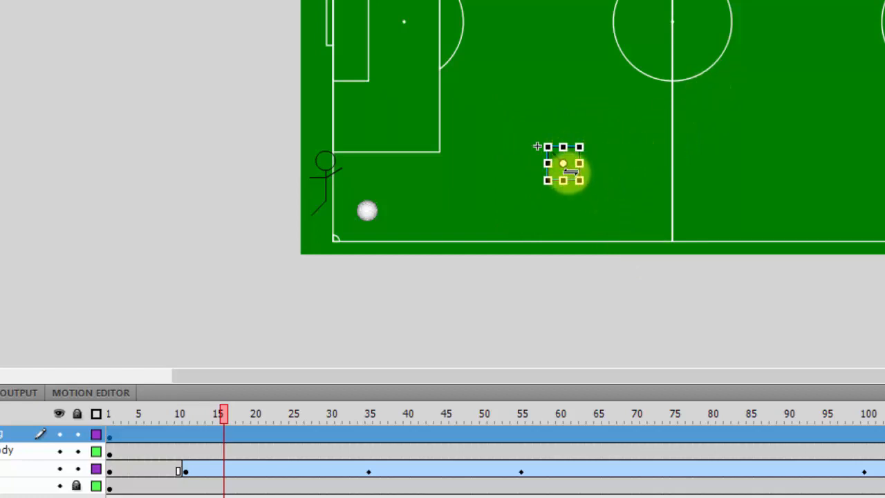
{"action": "left_click_drag", "start_coordinate": [566, 176], "coordinate": [343, 228]}
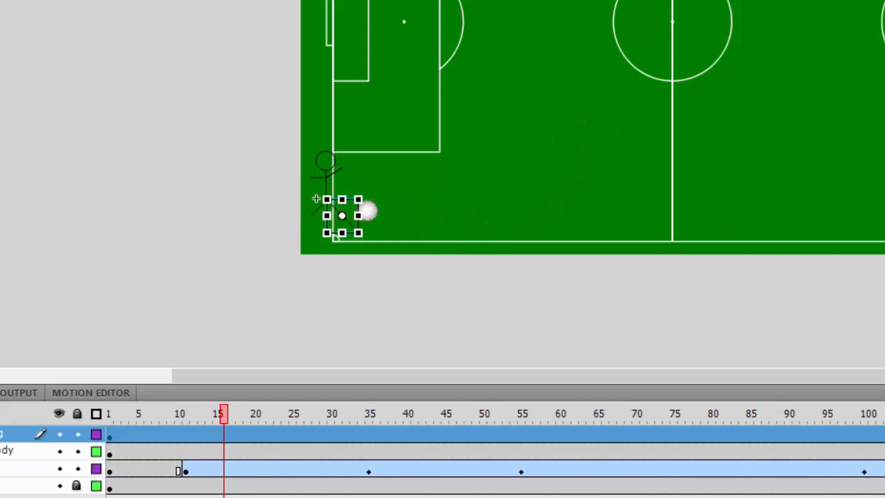
Step: Zoom in on the player and ball, and shift the body symbol slightly left, away from the ball
{"action": "key", "text": "z"}
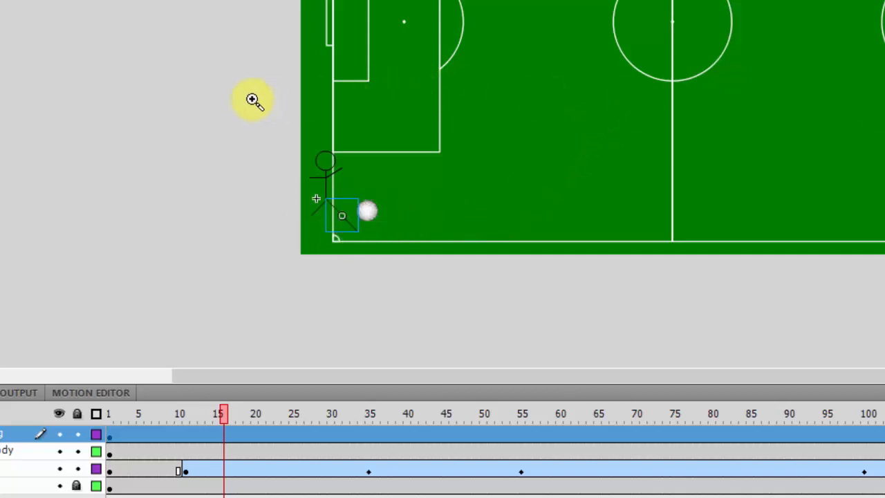
{"action": "left_click_drag", "start_coordinate": [251, 92], "coordinate": [419, 268]}
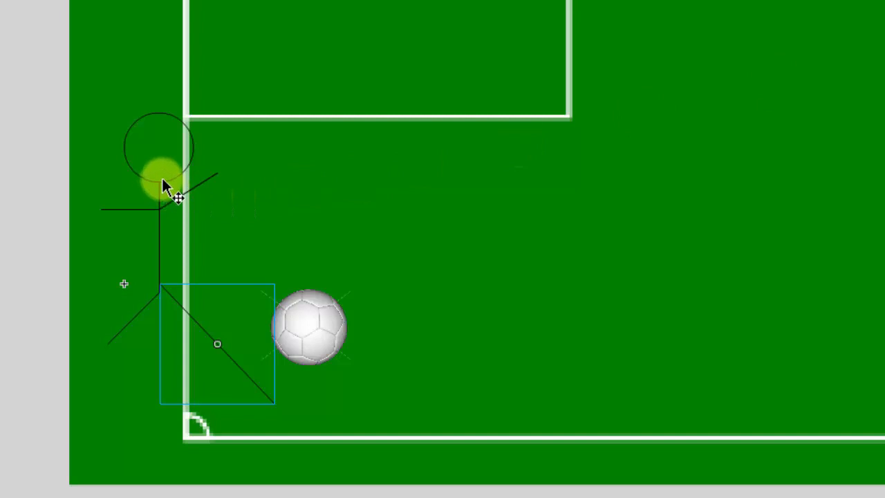
{"action": "left_click_drag", "start_coordinate": [163, 185], "coordinate": [142, 183]}
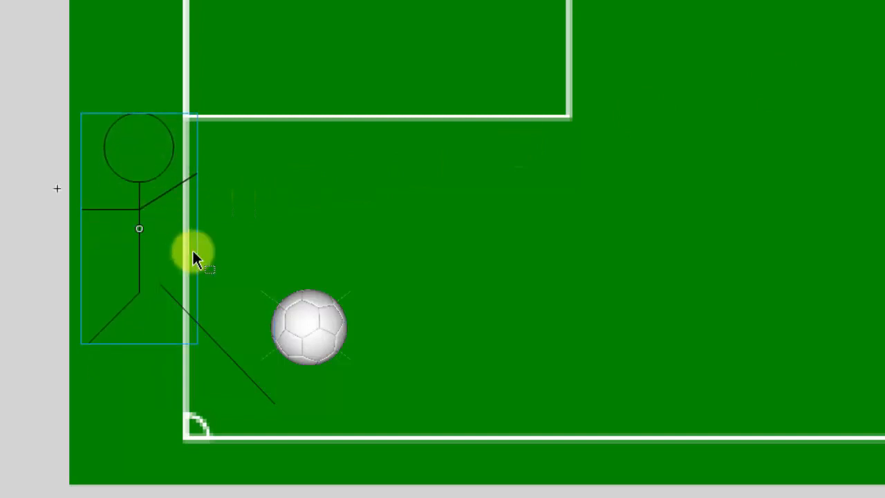
Step: Scale the leg symbol down to roughly a third and attach its upper end to the bottom of the torso
{"action": "left_click", "coordinate": [244, 373]}
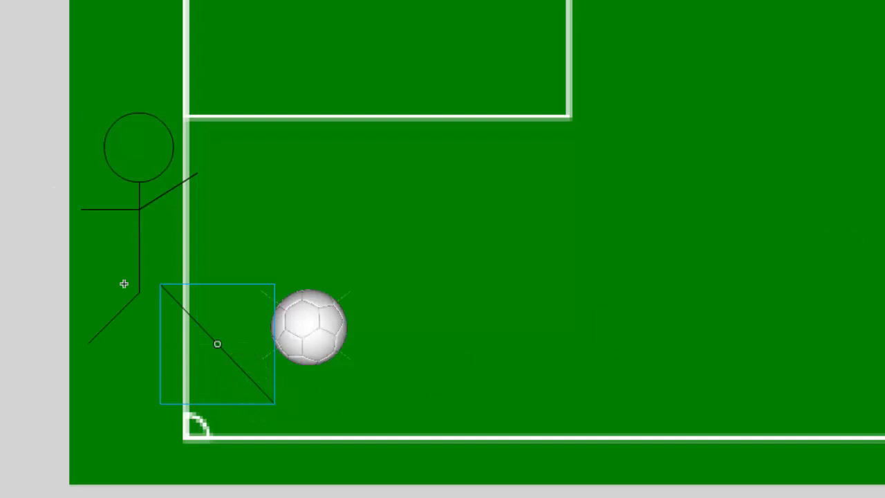
{"action": "key", "text": "q"}
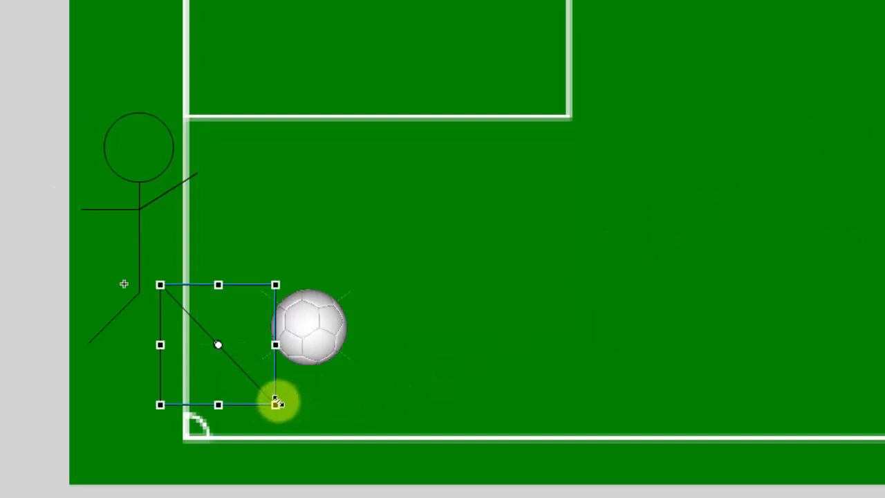
{"action": "left_click_drag", "start_coordinate": [277, 403], "coordinate": [240, 367]}
{"action": "left_click_drag", "start_coordinate": [208, 337], "coordinate": [149, 309]}
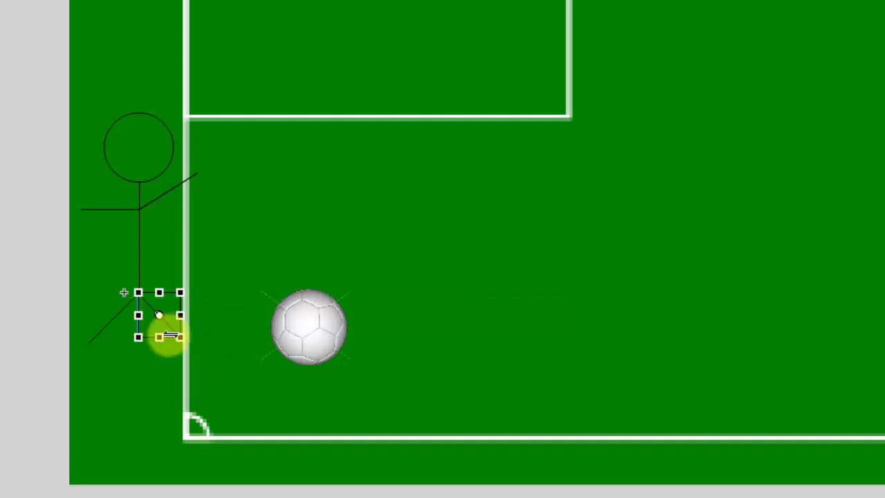
Step: Enlarge the leg symbol, making it wider than tall, and realign its upper end with the bottom of the torso
{"action": "left_click", "coordinate": [143, 414]}
{"action": "left_click", "coordinate": [164, 323]}
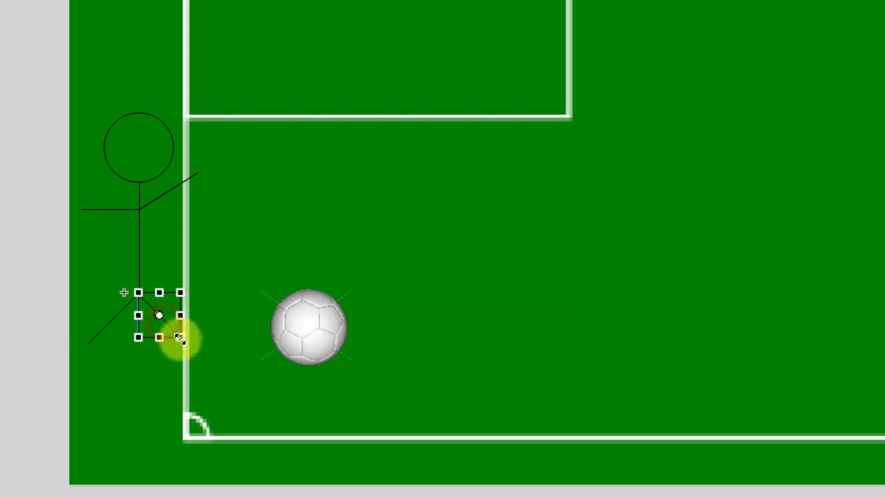
{"action": "left_click_drag", "start_coordinate": [182, 339], "coordinate": [189, 348]}
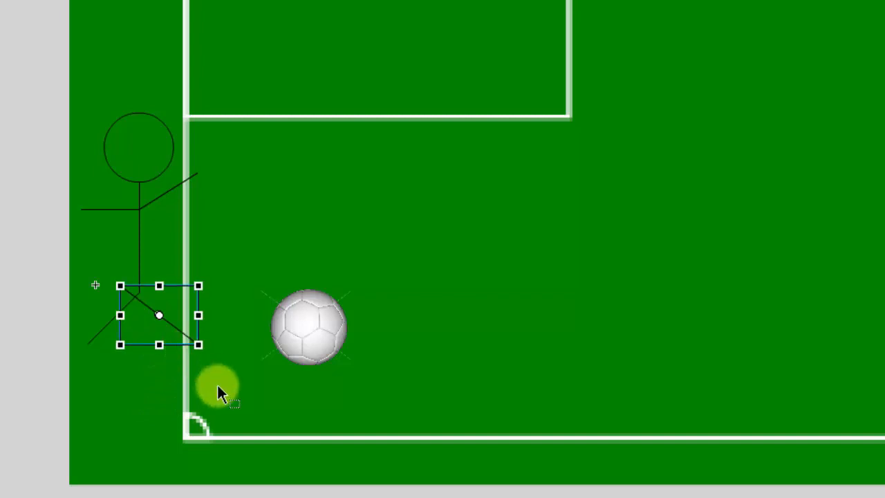
{"action": "left_click", "coordinate": [142, 400]}
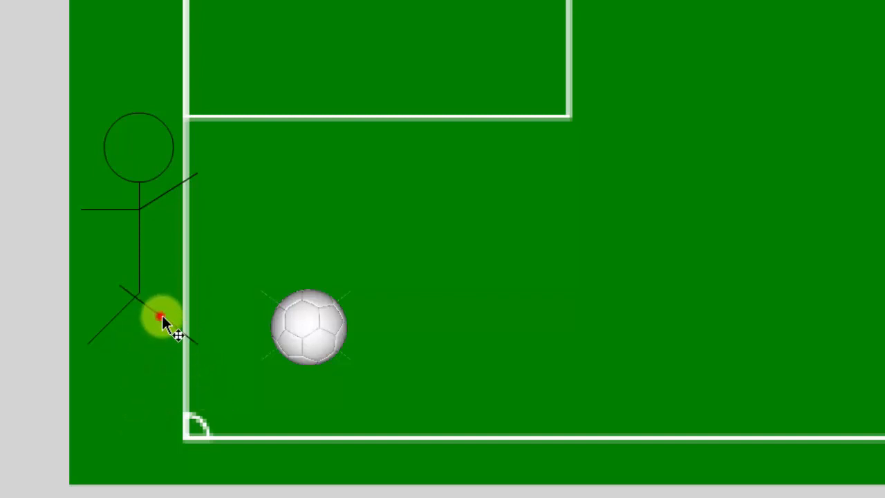
{"action": "left_click_drag", "start_coordinate": [163, 317], "coordinate": [179, 326]}
{"action": "left_click", "coordinate": [148, 385]}
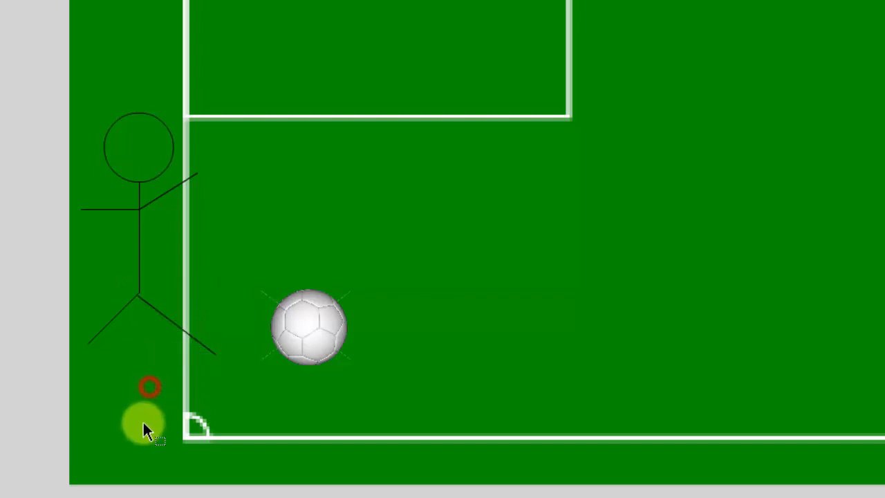
Step: Reduce the leg symbol's width and height until it is about as long as the player's other leg
{"action": "left_click", "coordinate": [164, 315]}
{"action": "left_click_drag", "start_coordinate": [215, 353], "coordinate": [208, 354]}
{"action": "left_click", "coordinate": [160, 384]}
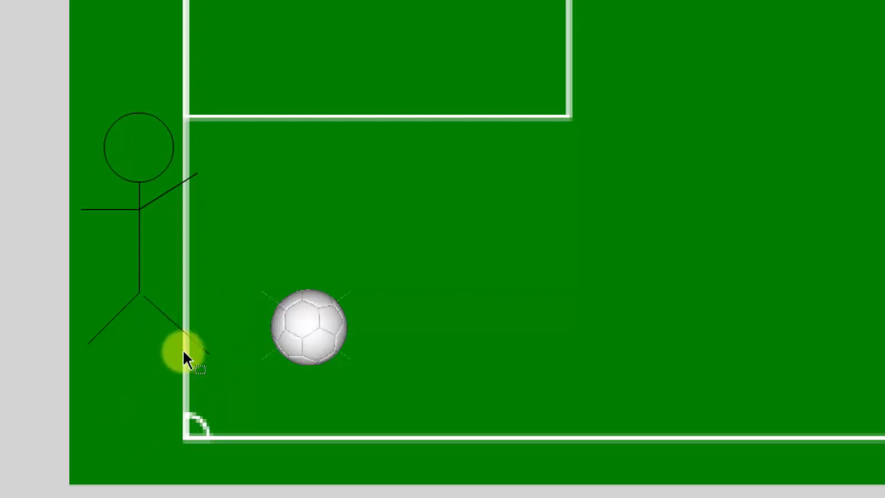
{"action": "left_click", "coordinate": [187, 336]}
{"action": "left_click_drag", "start_coordinate": [205, 351], "coordinate": [199, 346]}
{"action": "left_click", "coordinate": [139, 394]}
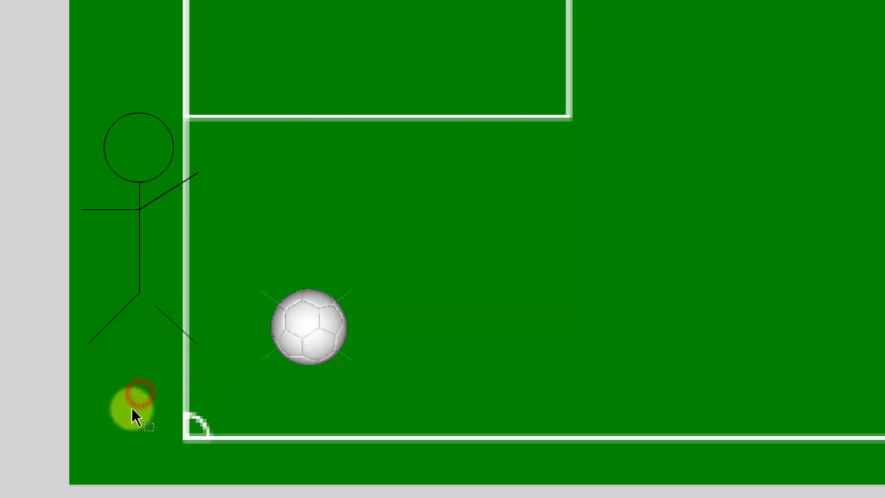
Step: Move the leg symbol off the field onto the empty area at its left and stretch it wider there
{"action": "left_click", "coordinate": [166, 318]}
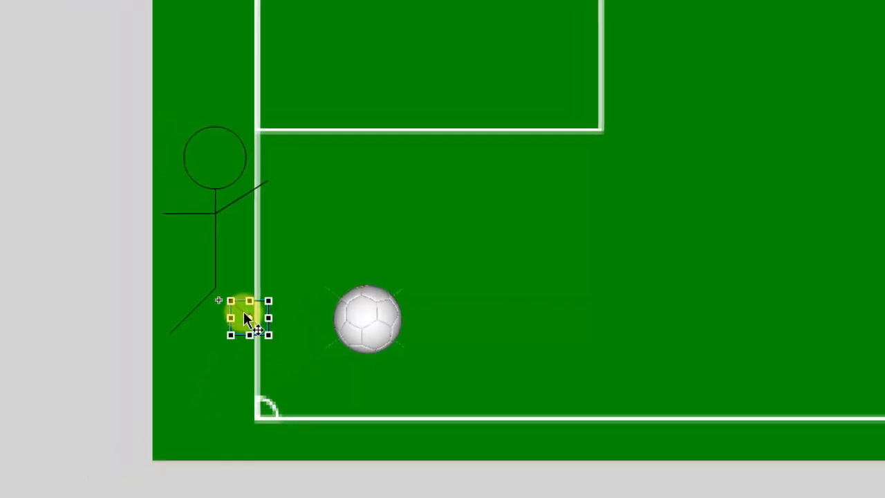
{"action": "left_click_drag", "start_coordinate": [272, 318], "coordinate": [101, 271]}
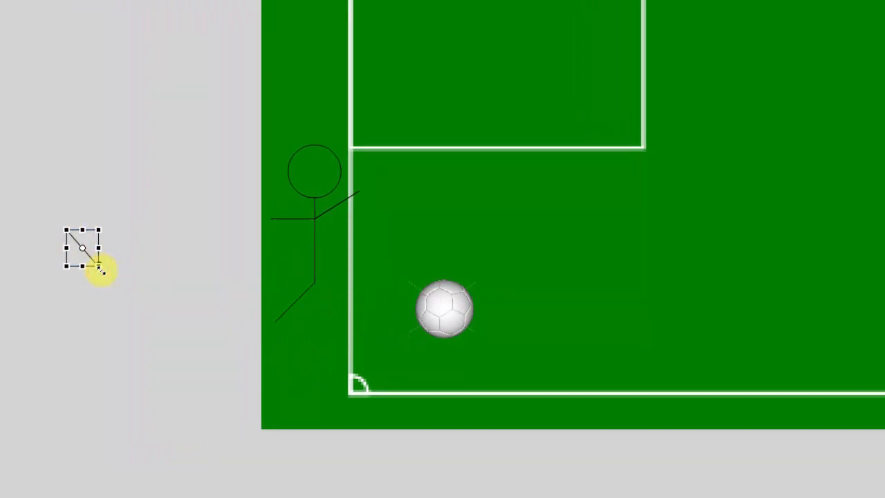
{"action": "left_click", "coordinate": [144, 284]}
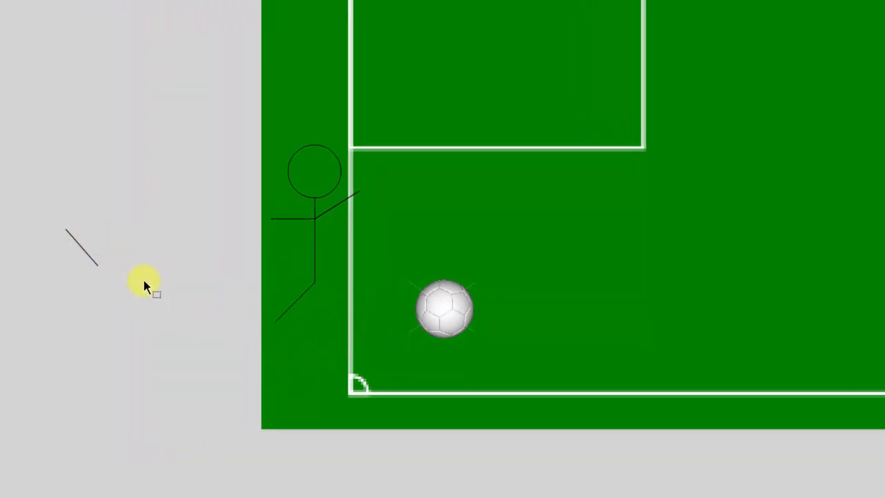
{"action": "left_click", "coordinate": [92, 261]}
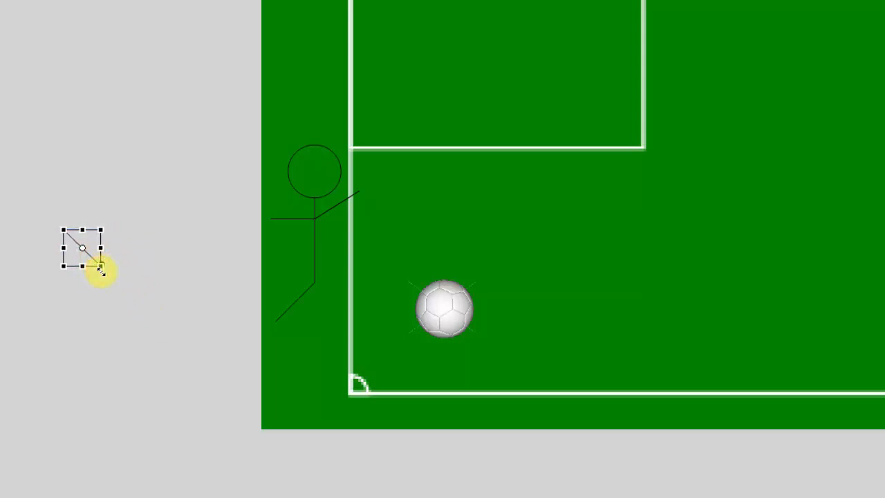
{"action": "left_click_drag", "start_coordinate": [101, 271], "coordinate": [106, 275]}
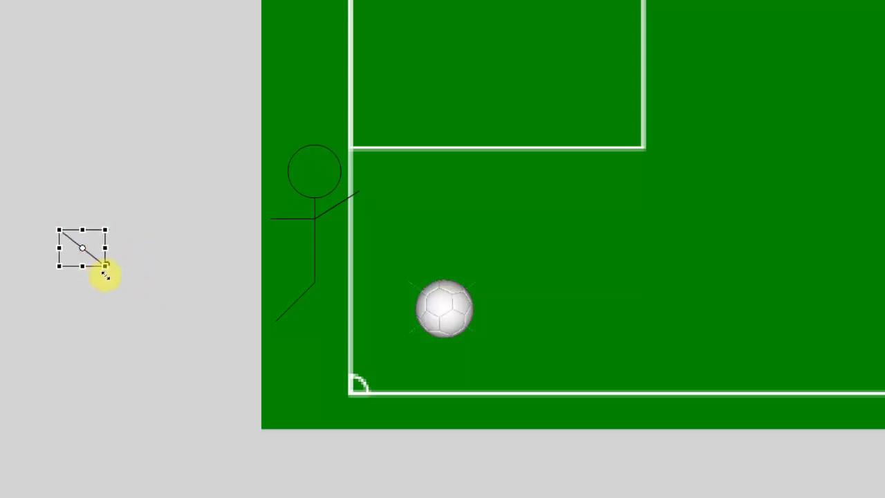
{"action": "left_click", "coordinate": [117, 300]}
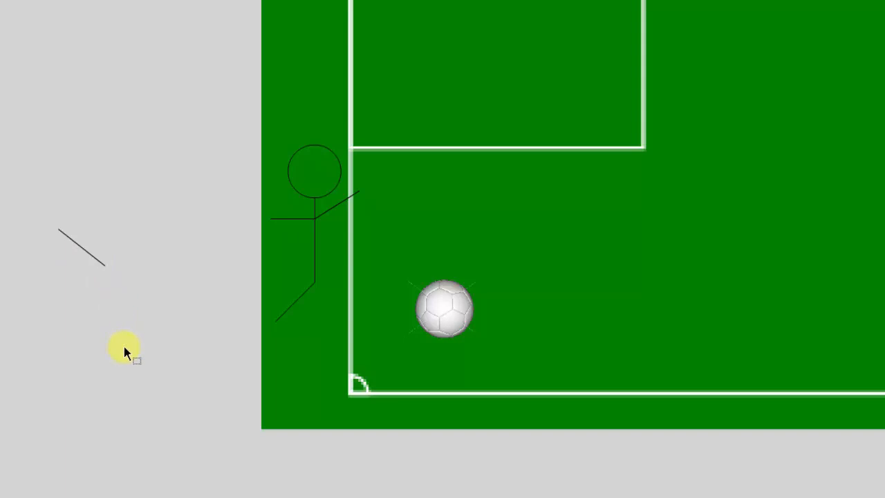
{"action": "left_click", "coordinate": [74, 246]}
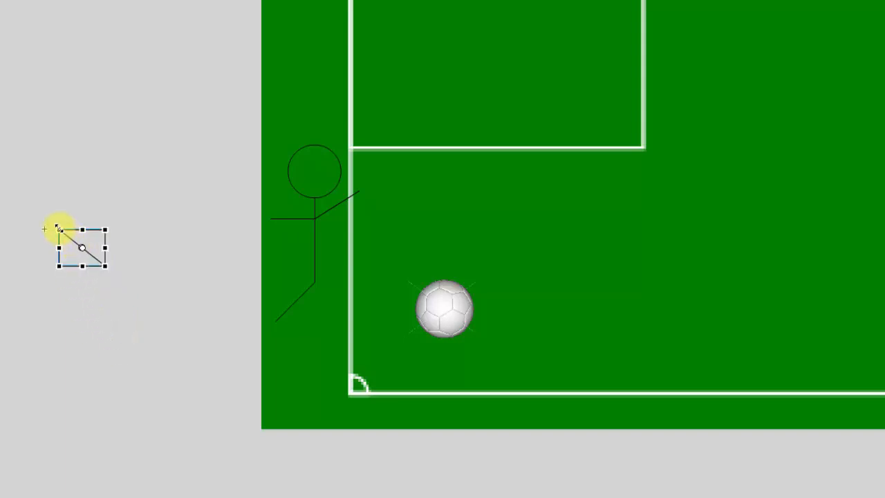
Step: Move the leg symbol back to the player and rotate it to hang almost vertically from the bottom of the torso
{"action": "left_click_drag", "start_coordinate": [61, 216], "coordinate": [272, 324]}
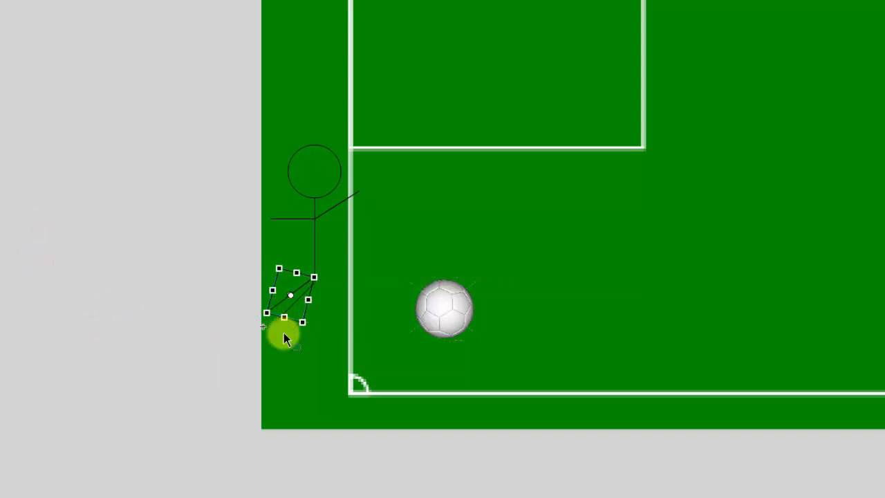
{"action": "left_click", "coordinate": [223, 352]}
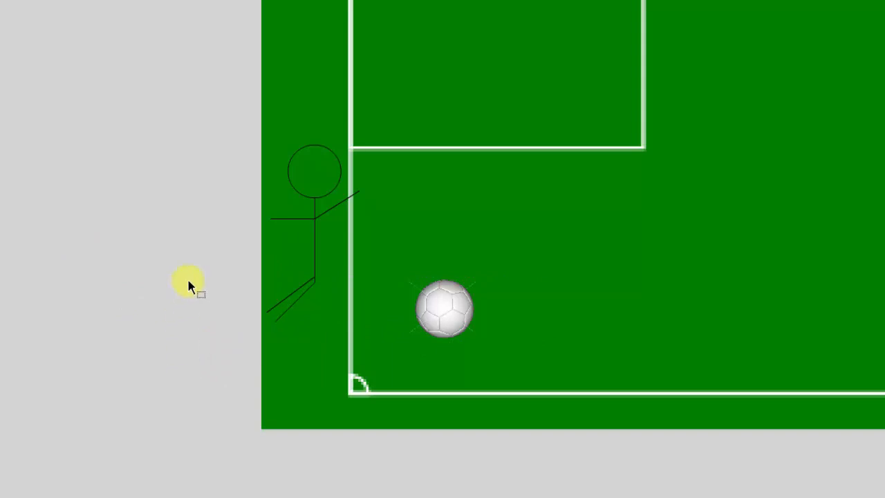
{"action": "left_click", "coordinate": [283, 311]}
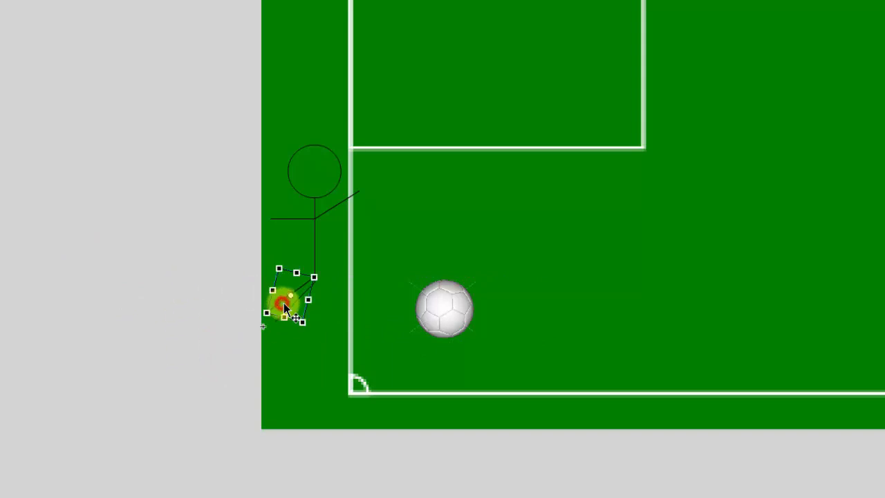
{"action": "left_click_drag", "start_coordinate": [274, 308], "coordinate": [308, 326]}
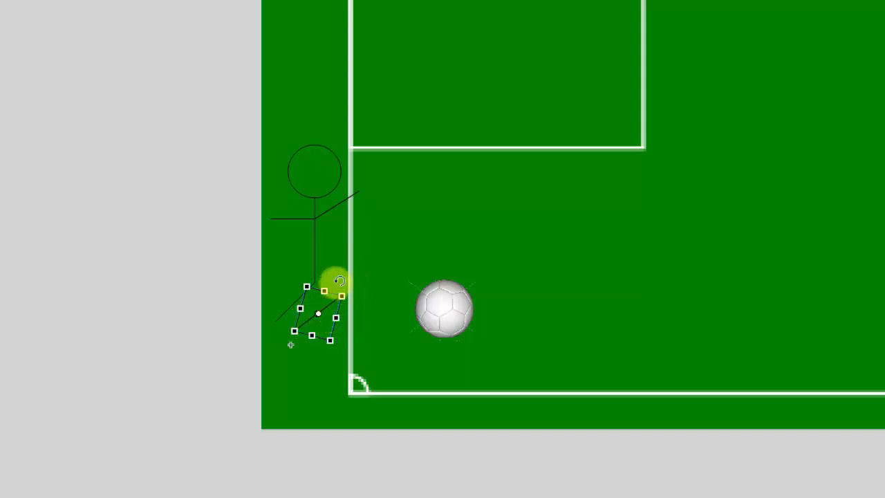
{"action": "left_click_drag", "start_coordinate": [343, 282], "coordinate": [321, 275]}
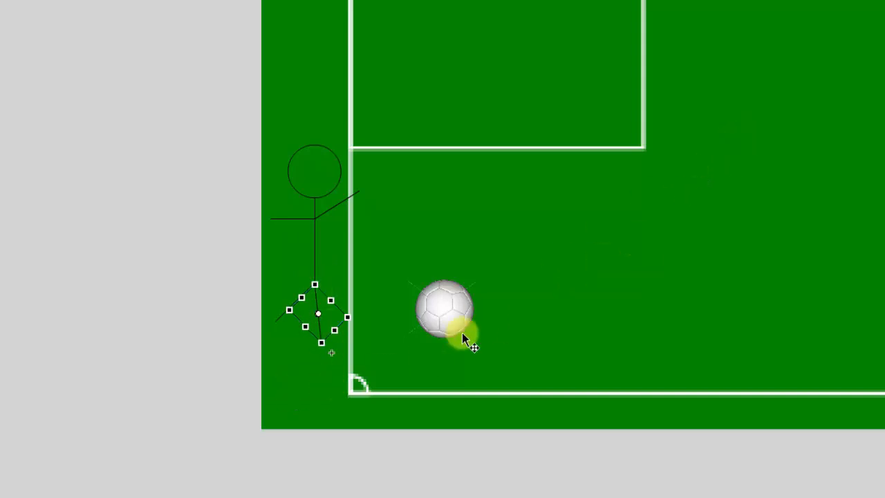
{"action": "left_click", "coordinate": [199, 373]}
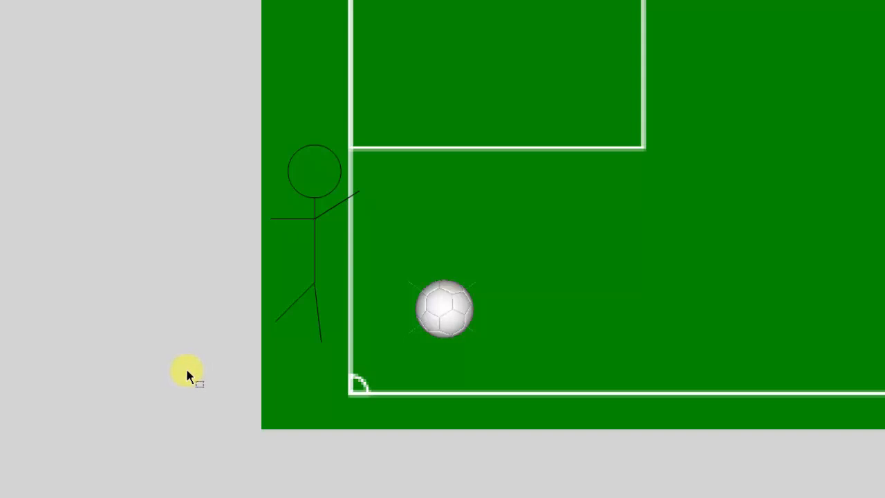
{"action": "left_click", "coordinate": [318, 319]}
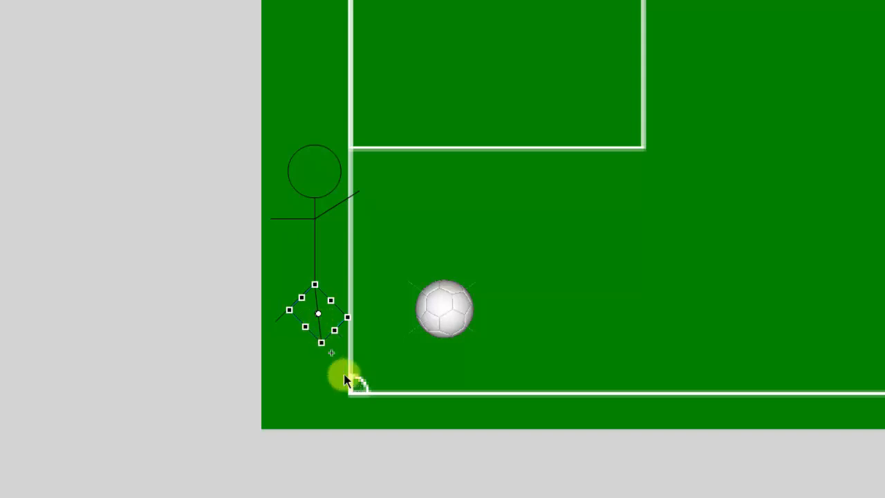
Step: Nudge the leg symbol slightly up so its upper end meets the bottom of the torso
{"action": "key", "text": "Left"}
{"action": "key", "text": "Right"}
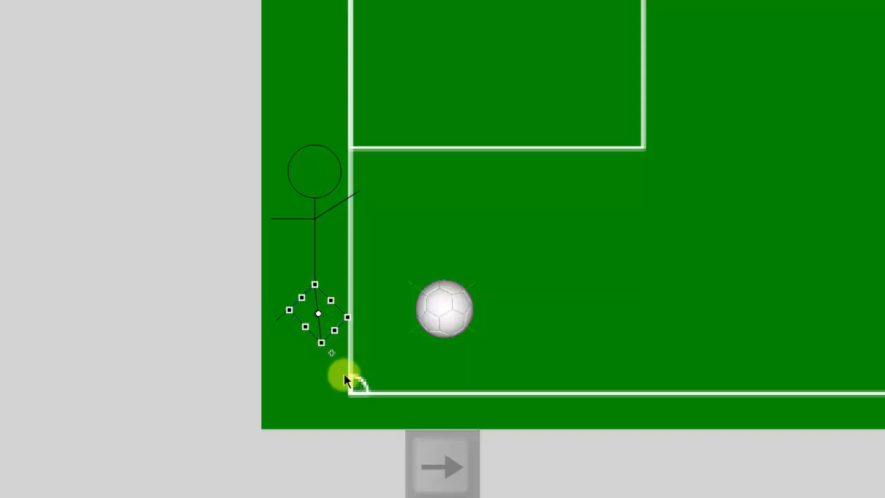
{"action": "key", "text": "Up"}
{"action": "key", "text": "Up"}
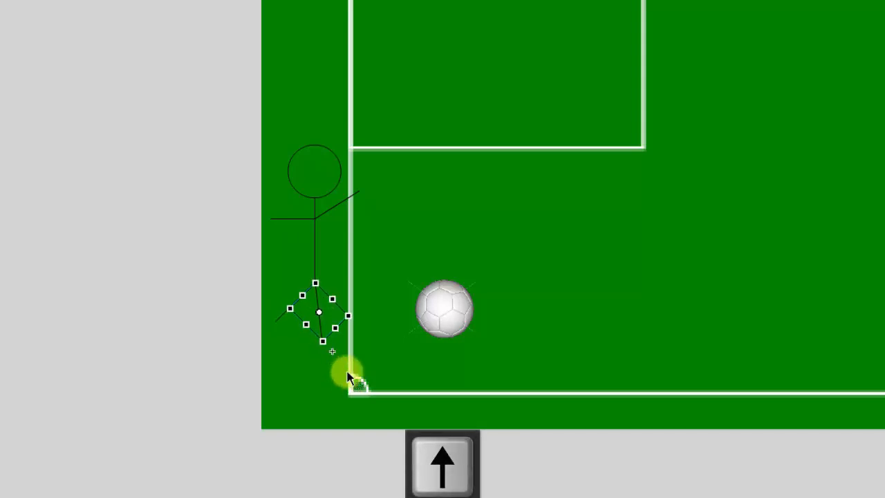
{"action": "left_click", "coordinate": [153, 288]}
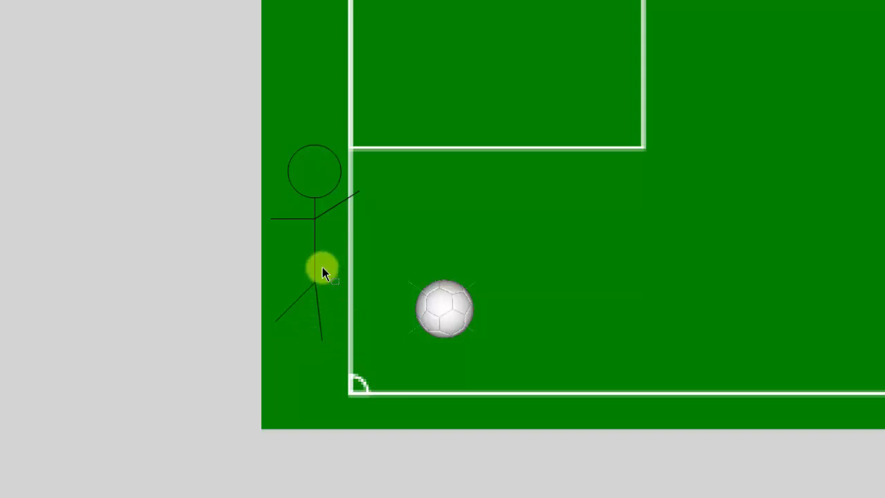
Step: Shorten the leg symbol to about the reach of the other leg and raise it back against the bottom of the torso
{"action": "left_click", "coordinate": [322, 331]}
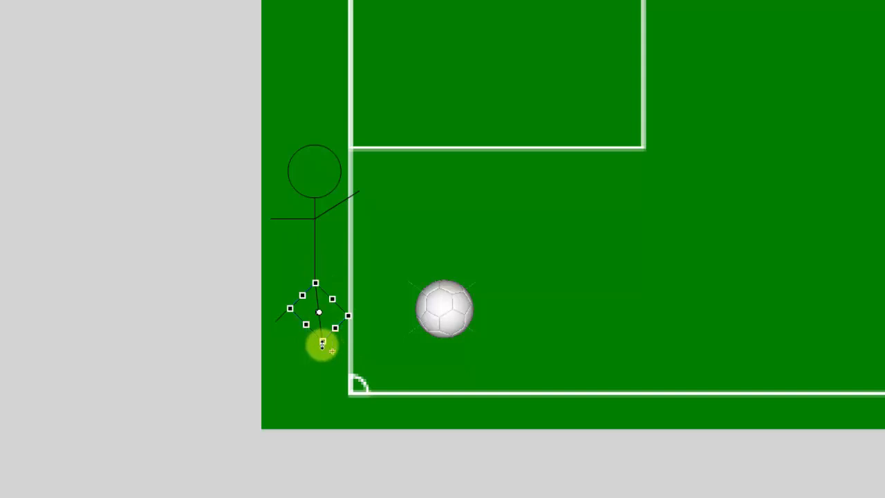
{"action": "left_click_drag", "start_coordinate": [323, 341], "coordinate": [323, 331]}
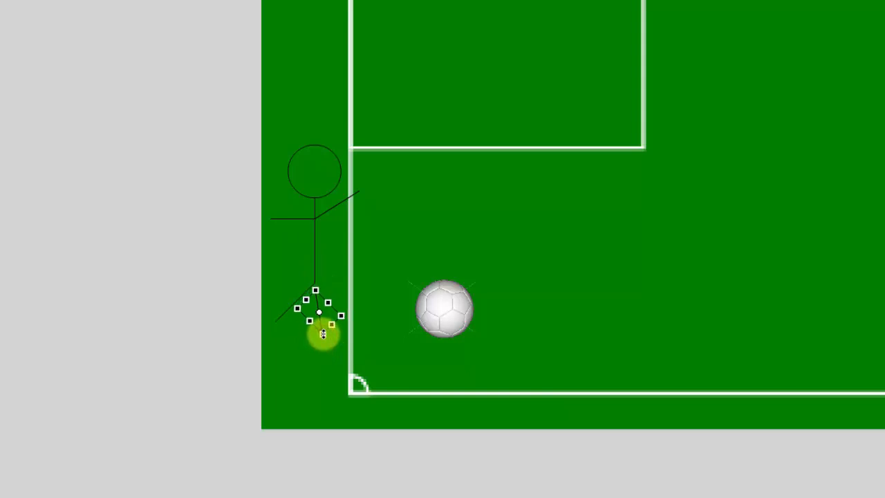
{"action": "left_click", "coordinate": [301, 373]}
{"action": "left_click", "coordinate": [331, 348]}
{"action": "key", "text": "Up"}
{"action": "key", "text": "Up"}
{"action": "key", "text": "Up"}
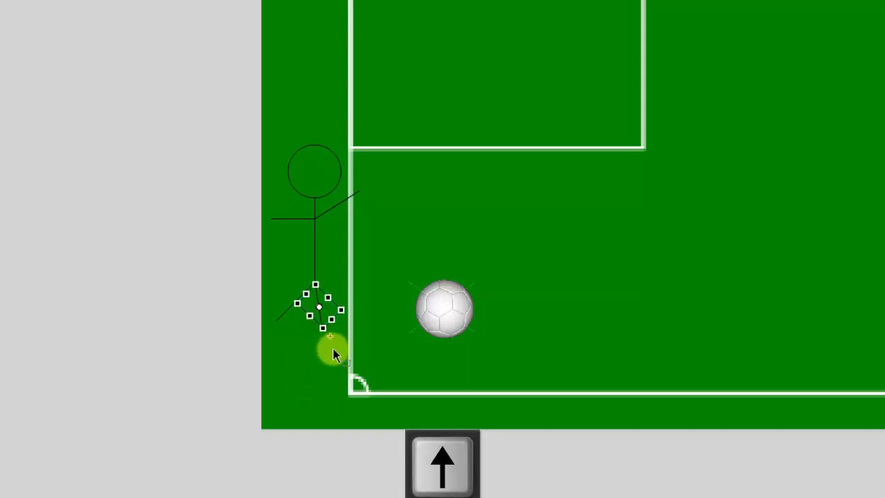
{"action": "left_click", "coordinate": [295, 404]}
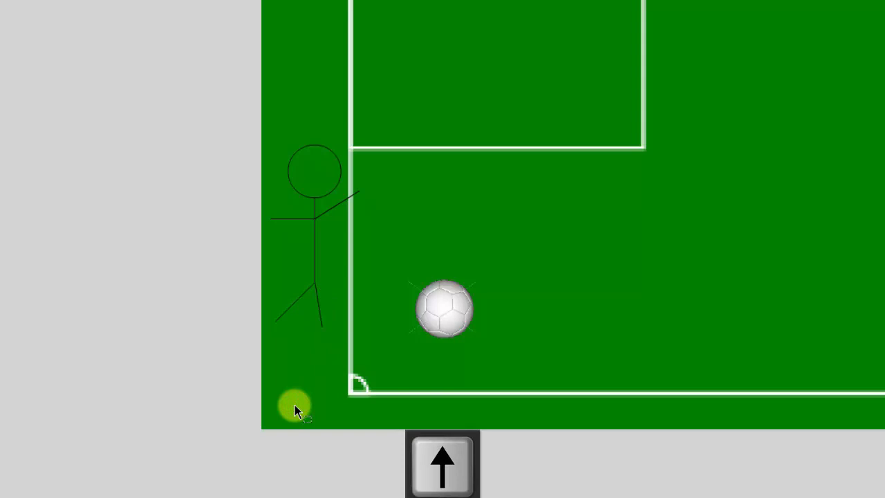
Step: Fine-tune the leg symbol's joint with the torso by nudging it slightly up and left
{"action": "left_click", "coordinate": [321, 307]}
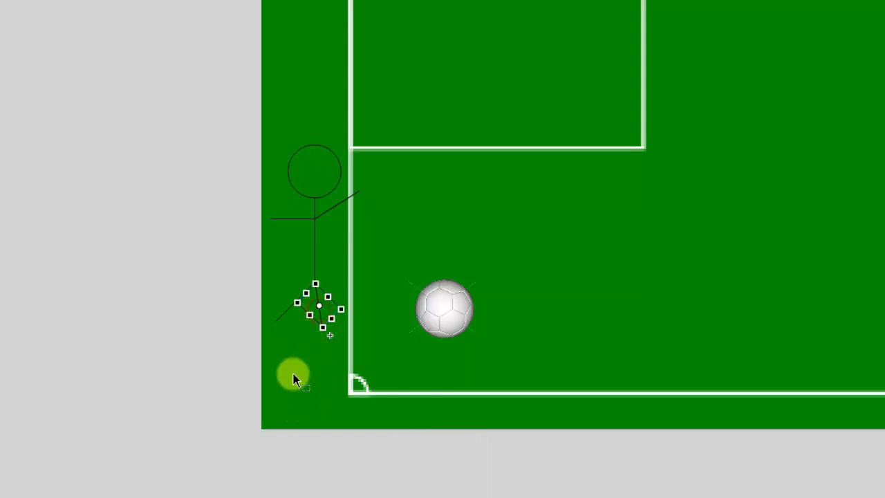
{"action": "key", "text": "Up"}
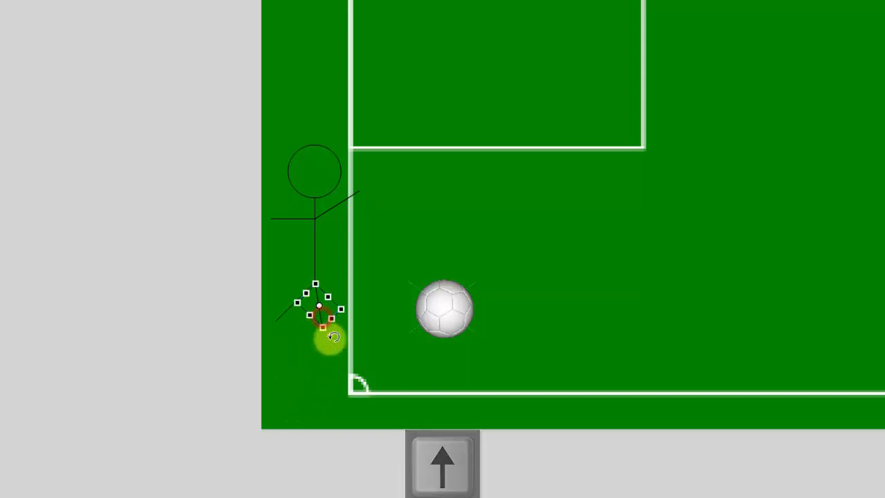
{"action": "key", "text": "Left"}
{"action": "left_click", "coordinate": [284, 404]}
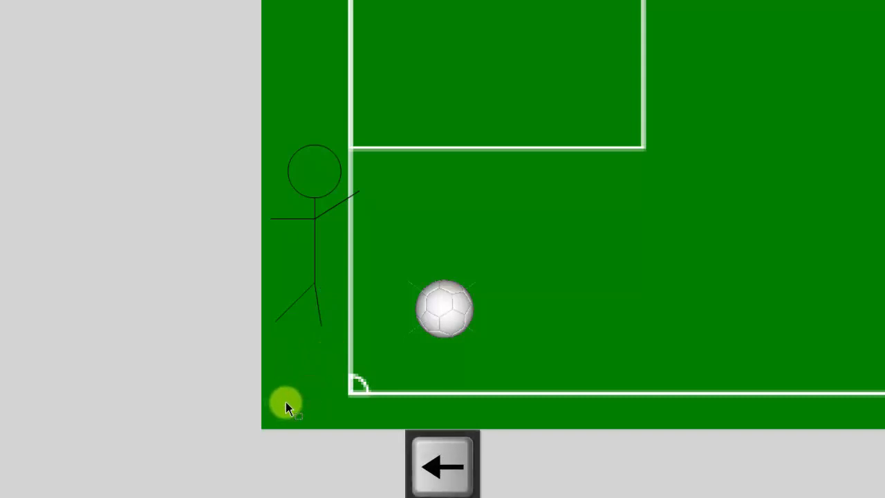
{"action": "left_click", "coordinate": [354, 374]}
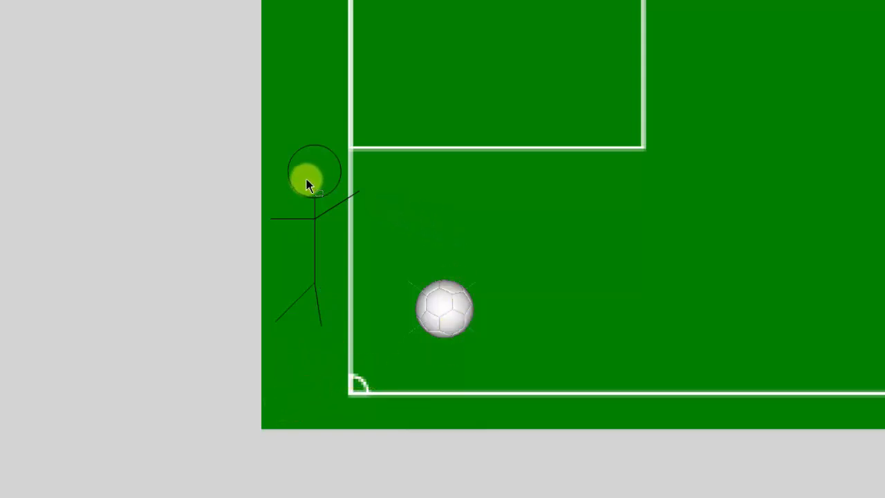
Step: Select the player's body and leg together and nudge them a little way down the field
{"action": "left_click", "coordinate": [205, 95]}
{"action": "left_click_drag", "start_coordinate": [393, 350], "coordinate": [392, 361]}
{"action": "key", "text": "Down"}
{"action": "key", "text": "Down"}
{"action": "key", "text": "Down"}
{"action": "key", "text": "Down"}
{"action": "key", "text": "Down"}
{"action": "key", "text": "Down"}
{"action": "key", "text": "Down"}
{"action": "key", "text": "Down"}
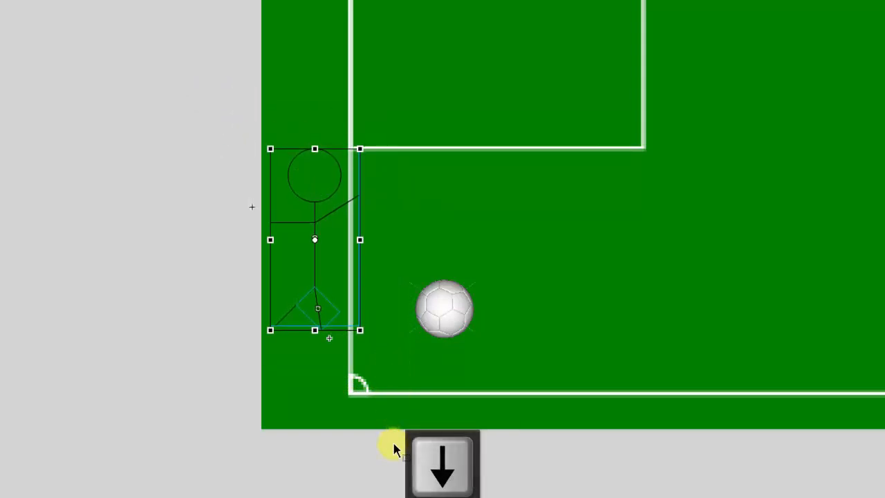
{"action": "key", "text": "Down"}
{"action": "key", "text": "Down"}
{"action": "key", "text": "Down"}
{"action": "key", "text": "Down"}
{"action": "key", "text": "Down"}
{"action": "key", "text": "Down"}
{"action": "key", "text": "Down"}
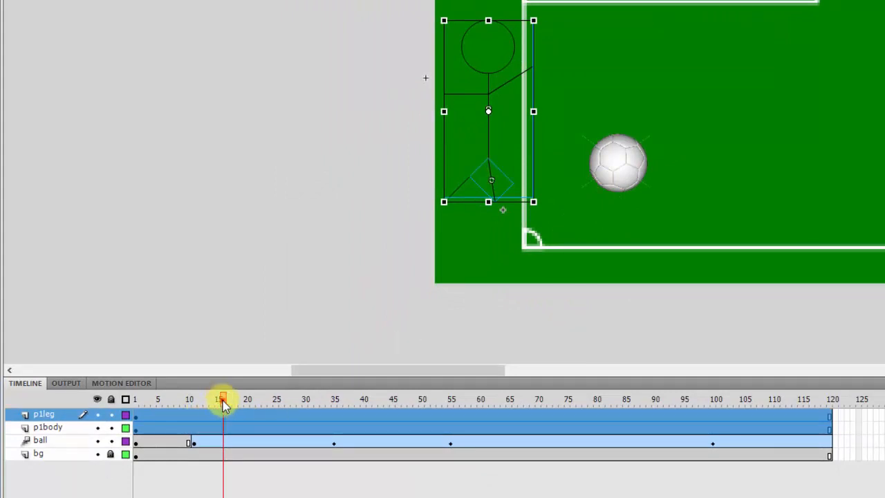
Step: Return the playhead to frame 1, where the ball sits at the corner, and clear the selection
{"action": "left_click_drag", "start_coordinate": [224, 403], "coordinate": [137, 404]}
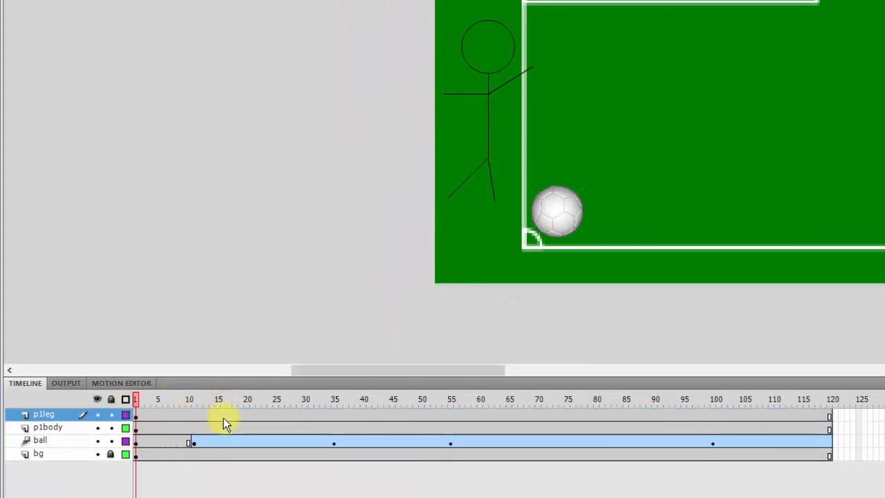
{"action": "left_click_drag", "start_coordinate": [537, 2], "coordinate": [542, 227]}
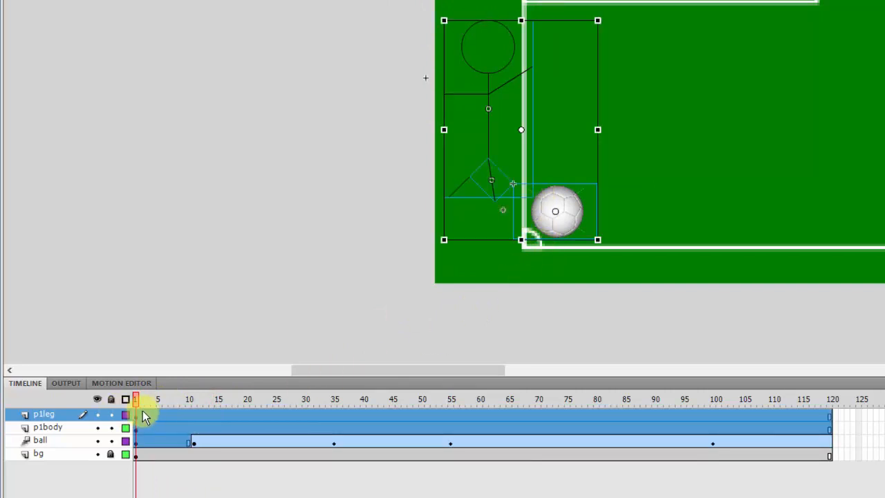
{"action": "left_click", "coordinate": [226, 456]}
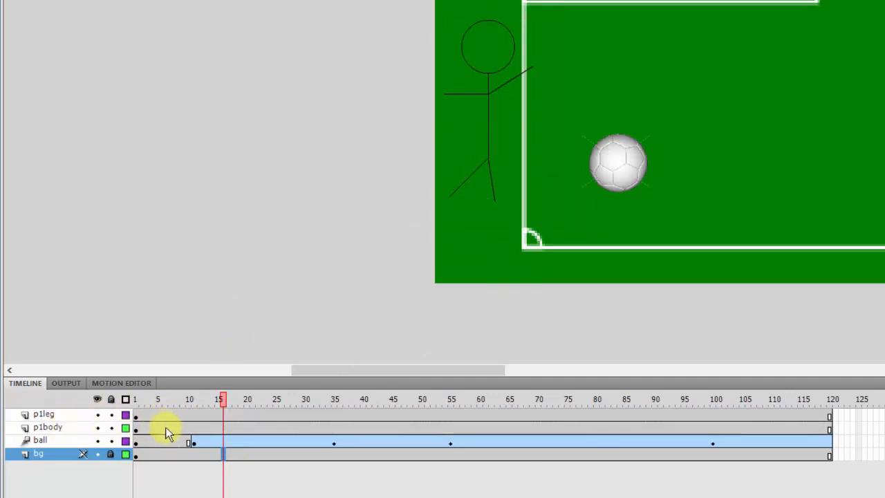
{"action": "left_click_drag", "start_coordinate": [223, 400], "coordinate": [125, 401]}
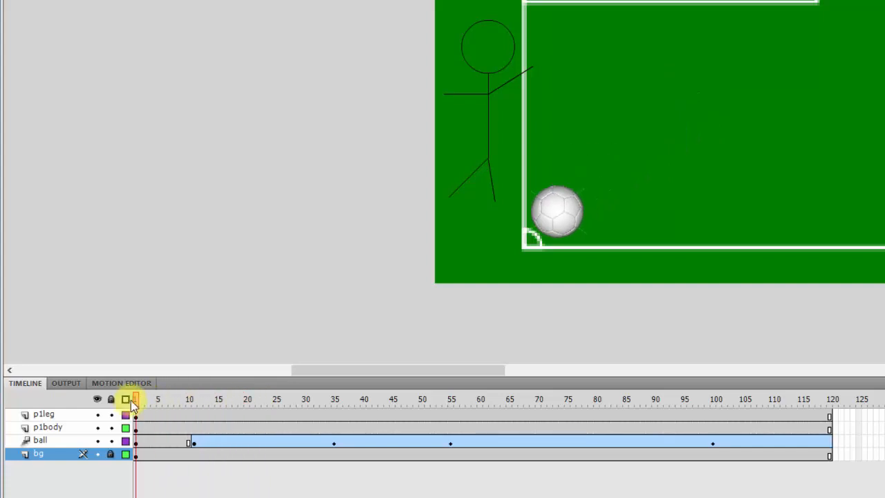
{"action": "left_click_drag", "start_coordinate": [384, 4], "coordinate": [549, 219]}
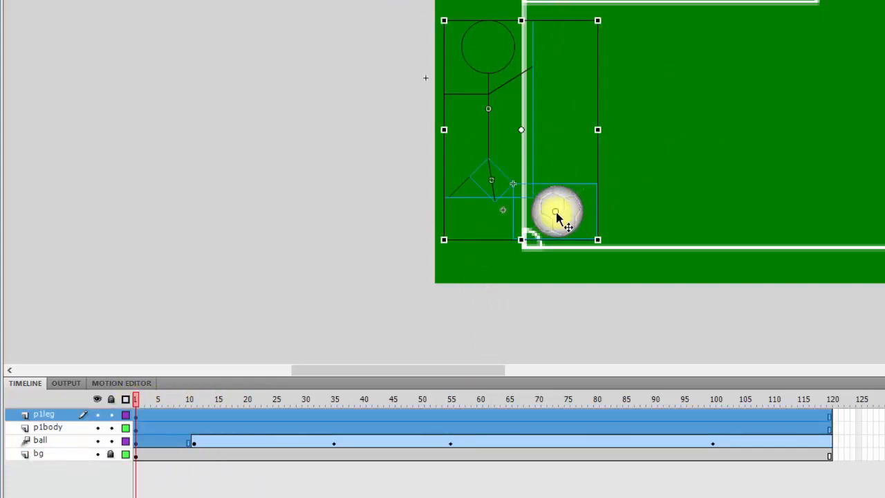
{"action": "left_click", "coordinate": [233, 170]}
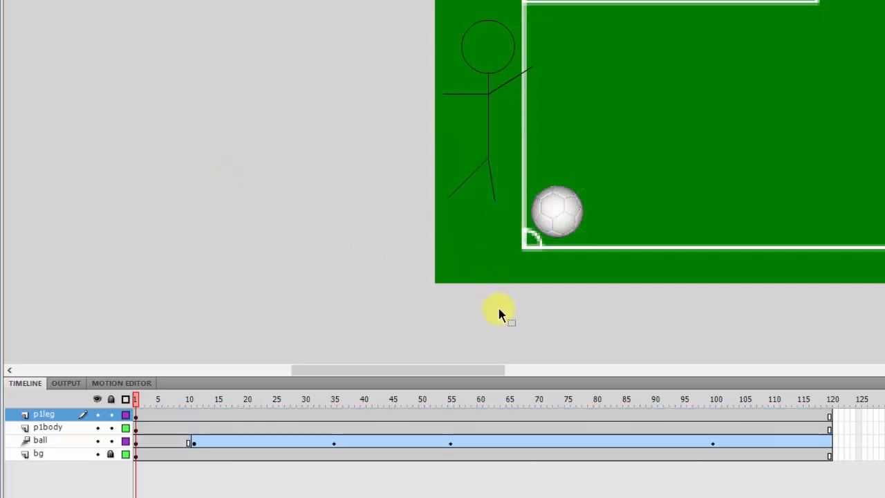
Step: Select the body and leg without the ball and nudge them down and slightly left until the feet are level with the ball's lower part
{"action": "left_click_drag", "start_coordinate": [505, 308], "coordinate": [376, 4]}
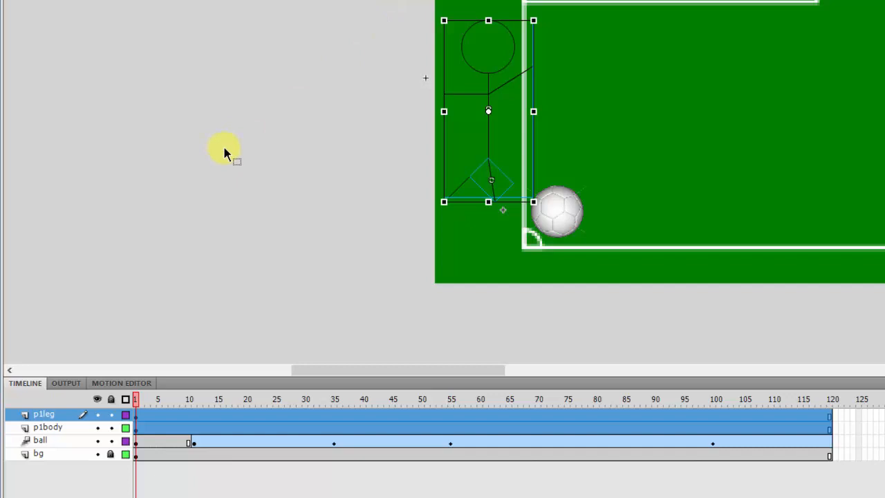
{"action": "key", "text": "Down"}
{"action": "key", "text": "Down"}
{"action": "key", "text": "Down"}
{"action": "key", "text": "Down"}
{"action": "key", "text": "Down"}
{"action": "key", "text": "Down"}
{"action": "key", "text": "Down"}
{"action": "key", "text": "Down"}
{"action": "key", "text": "Down"}
{"action": "key", "text": "Down"}
{"action": "key", "text": "Down"}
{"action": "key", "text": "Down"}
{"action": "key", "text": "Down"}
{"action": "key", "text": "Down"}
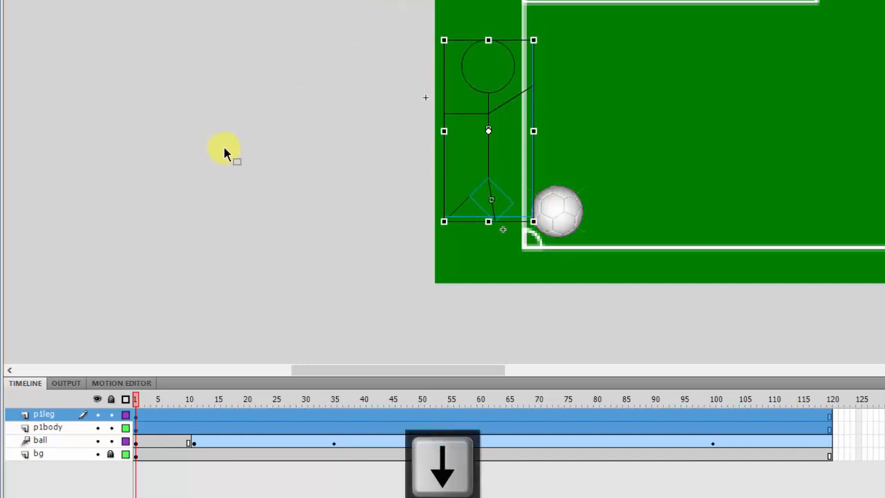
{"action": "key", "text": "Down"}
{"action": "key", "text": "Down"}
{"action": "key", "text": "Left"}
{"action": "key", "text": "Left"}
{"action": "key", "text": "Left"}
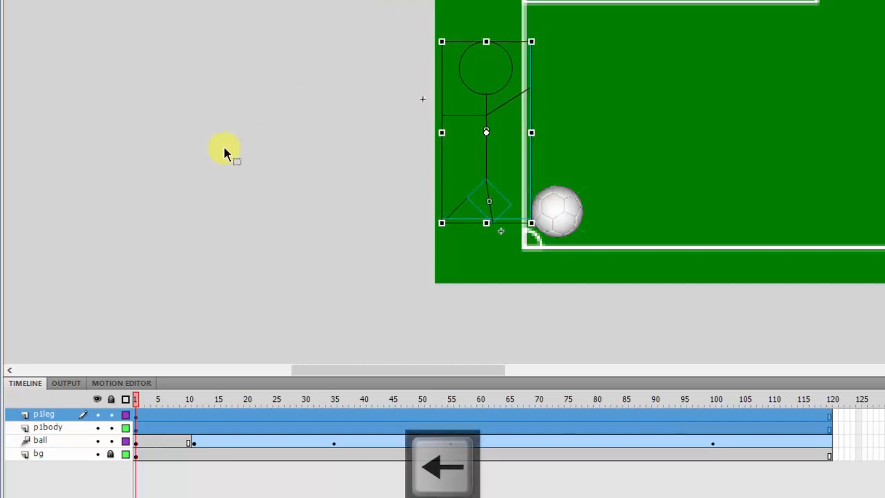
{"action": "key", "text": "Left"}
{"action": "key", "text": "Left"}
{"action": "key", "text": "Left"}
{"action": "key", "text": "Down"}
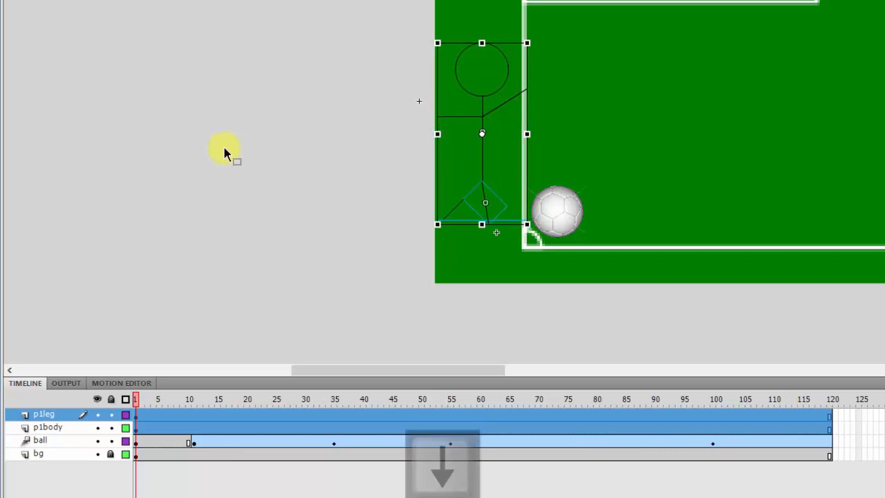
{"action": "key", "text": "Down"}
{"action": "key", "text": "Down"}
{"action": "key", "text": "Down"}
{"action": "key", "text": "Down"}
{"action": "key", "text": "Down"}
{"action": "key", "text": "Down"}
{"action": "key", "text": "Down"}
{"action": "key", "text": "Down"}
{"action": "key", "text": "Down"}
{"action": "key", "text": "Down"}
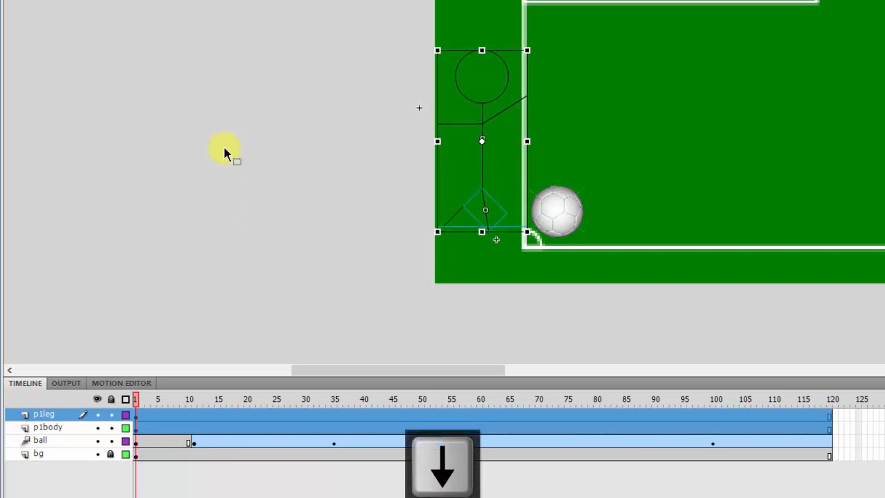
{"action": "key", "text": "Down"}
{"action": "key", "text": "Down"}
{"action": "key", "text": "Down"}
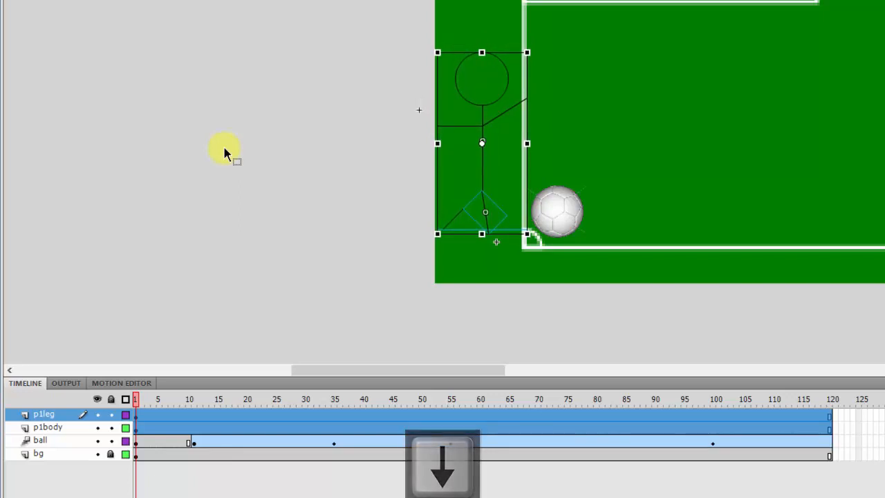
{"action": "left_click", "coordinate": [296, 91]}
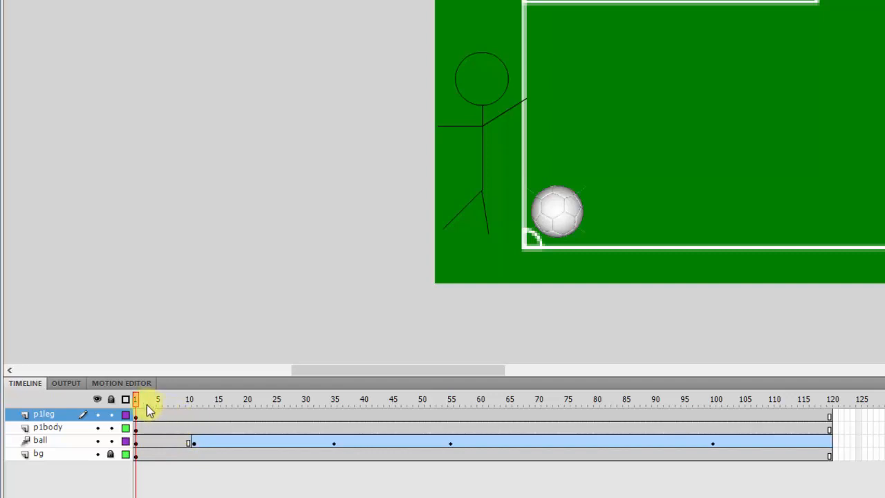
Step: Create a motion tween on the p1body layer and another on the p1leg layer
{"action": "mouse_move", "coordinate": [138, 404]}
{"action": "left_mouse_down"}
{"action": "mouse_move", "coordinate": [188, 403]}
{"action": "mouse_move", "coordinate": [136, 404]}
{"action": "left_mouse_up"}
{"action": "left_click", "coordinate": [201, 429]}
{"action": "right_click", "coordinate": [203, 428]}
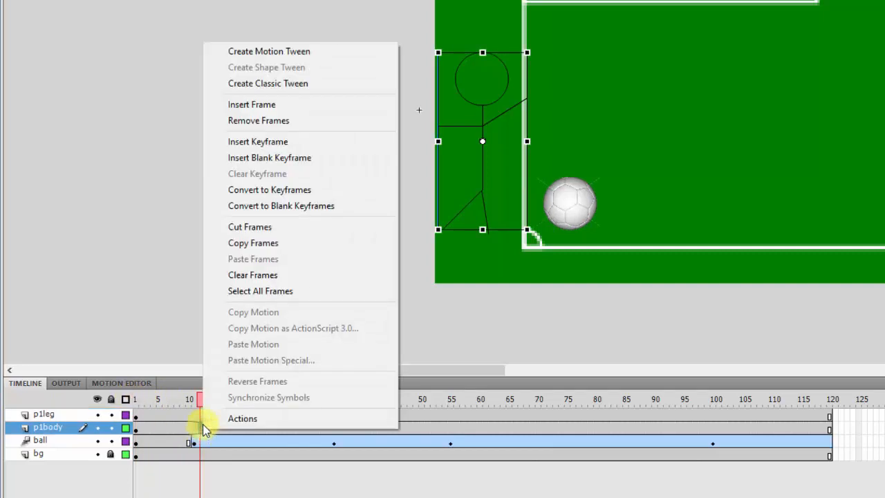
{"action": "left_click", "coordinate": [278, 51]}
{"action": "left_click", "coordinate": [283, 415]}
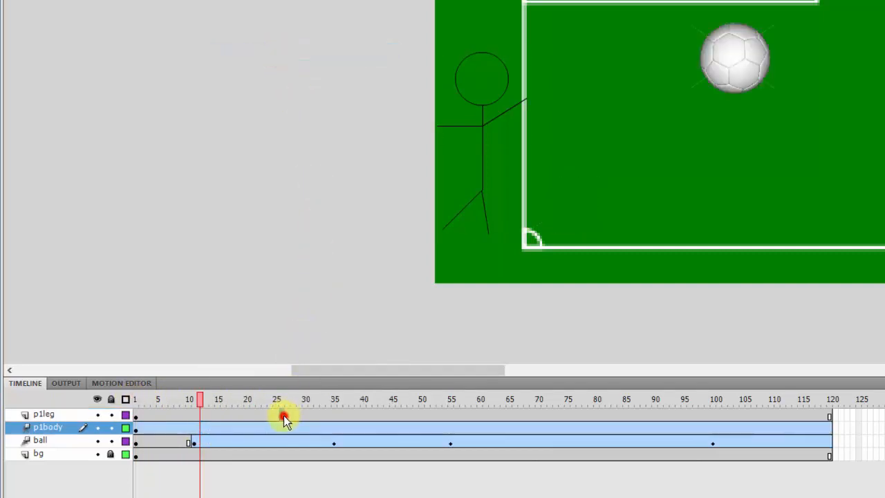
{"action": "right_click", "coordinate": [283, 414]}
{"action": "left_click", "coordinate": [331, 39]}
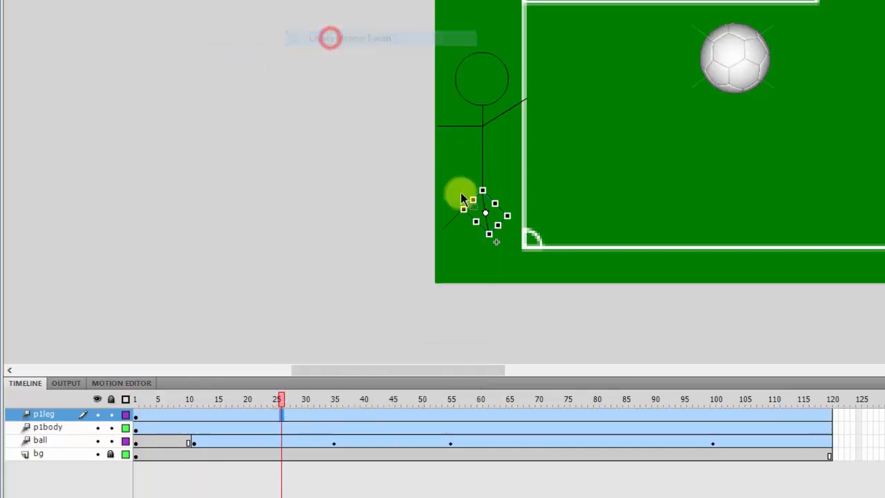
{"action": "left_click", "coordinate": [292, 224]}
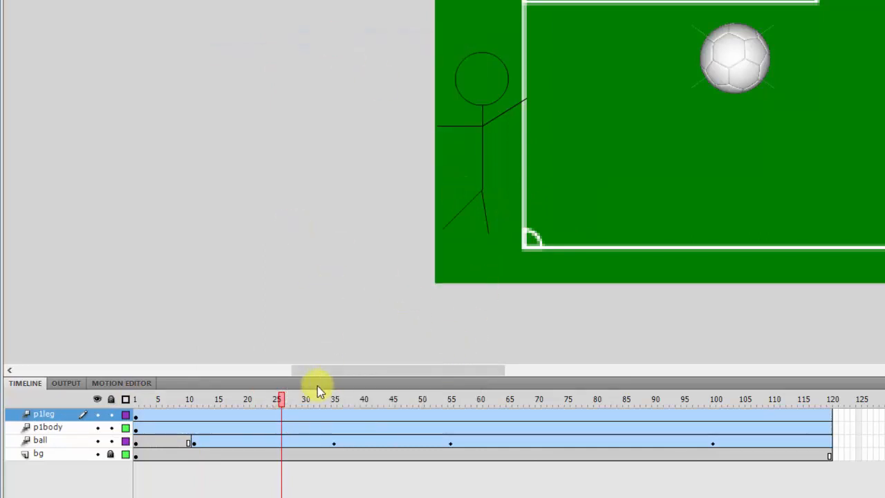
Step: Return the playhead to frame 1 and move it forward to frame 11, where the ball's motion tween starts
{"action": "left_click_drag", "start_coordinate": [283, 400], "coordinate": [138, 411]}
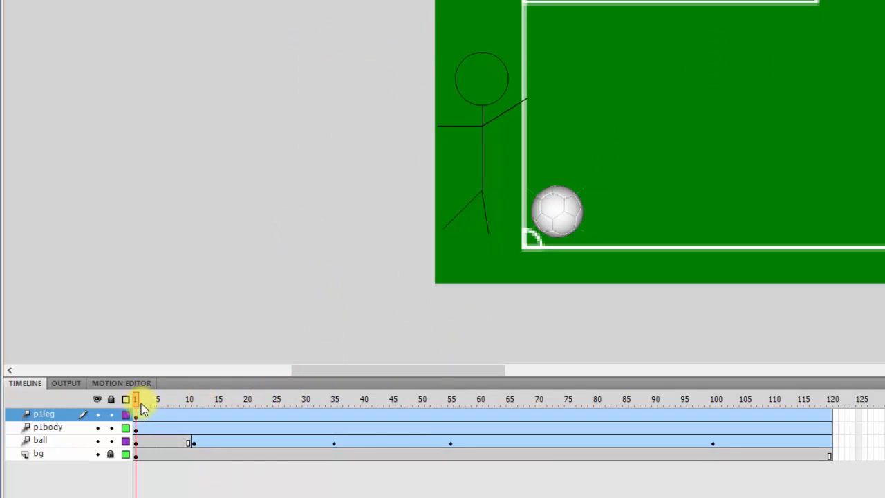
{"action": "left_click_drag", "start_coordinate": [141, 405], "coordinate": [197, 408]}
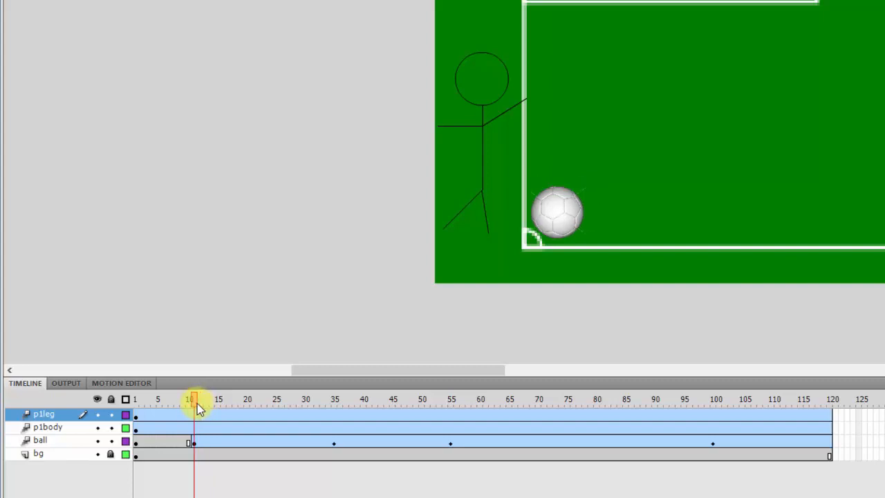
{"action": "left_click_drag", "start_coordinate": [197, 408], "coordinate": [194, 405]}
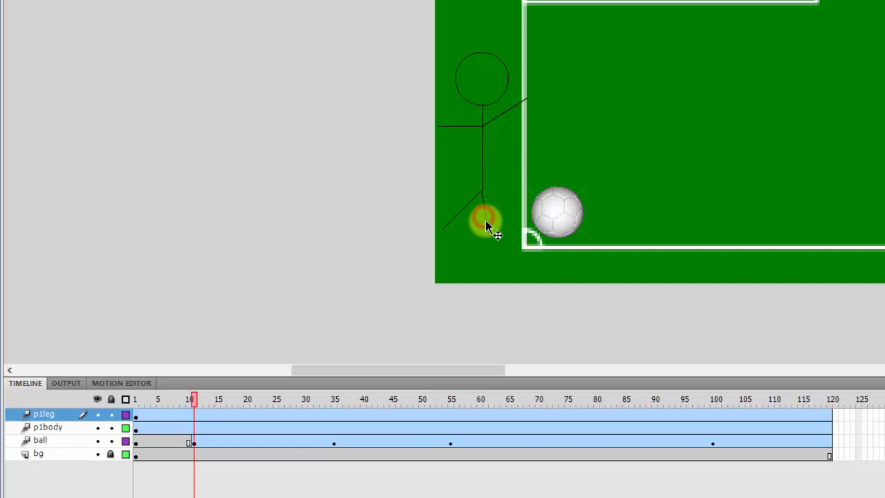
{"action": "left_click", "coordinate": [485, 219]}
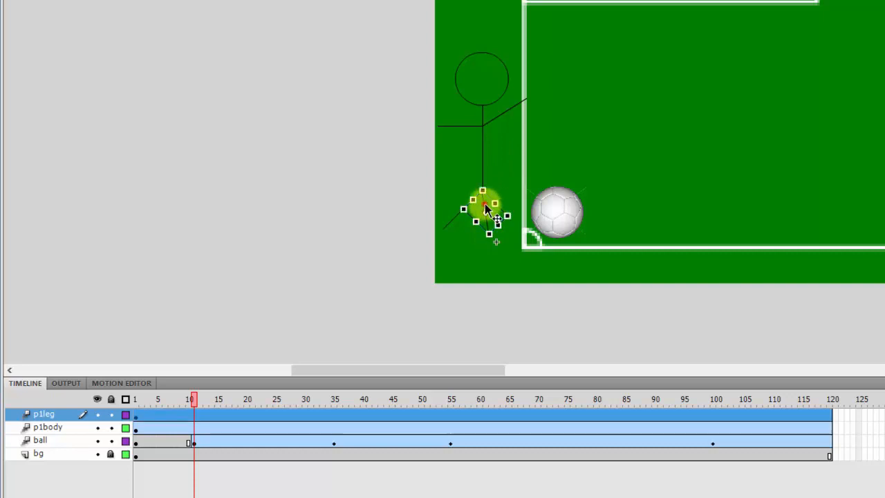
{"action": "left_click_drag", "start_coordinate": [485, 204], "coordinate": [488, 202]}
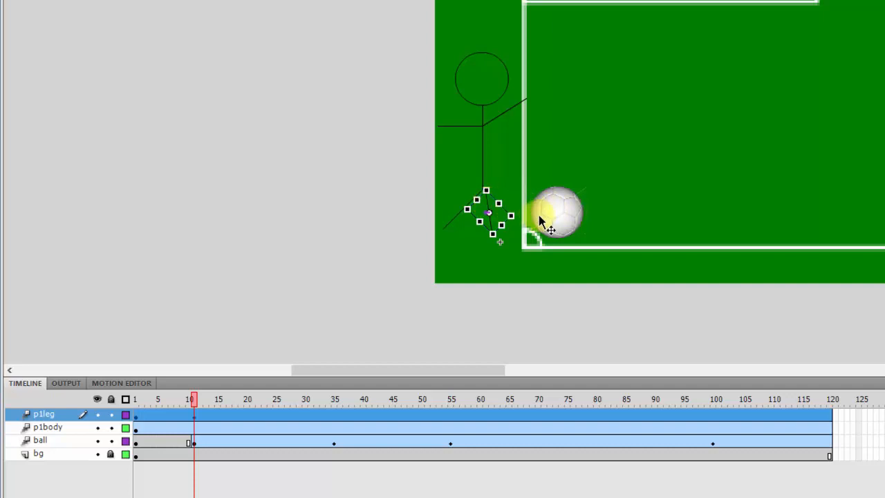
{"action": "key", "text": "Left"}
{"action": "key", "text": "Left"}
{"action": "key", "text": "Left"}
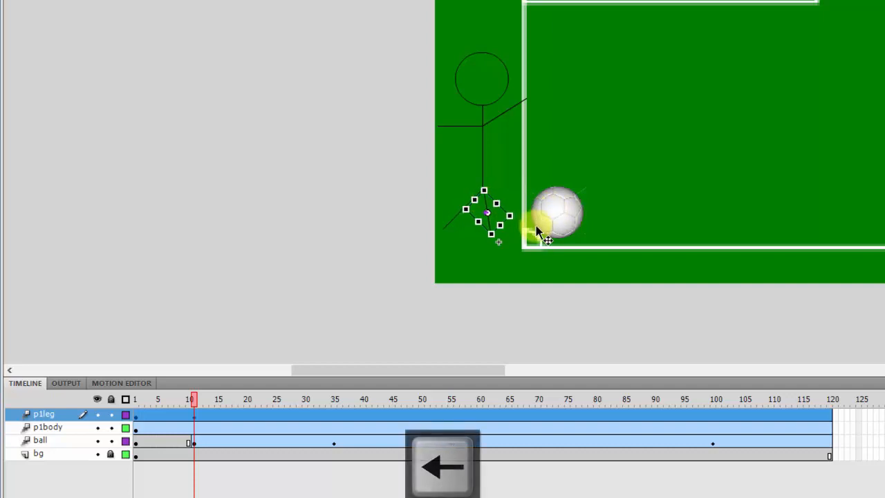
{"action": "key", "text": "ctrl+z"}
{"action": "key", "text": "ctrl+z"}
{"action": "key", "text": "ctrl+z"}
{"action": "key", "text": "ctrl+z"}
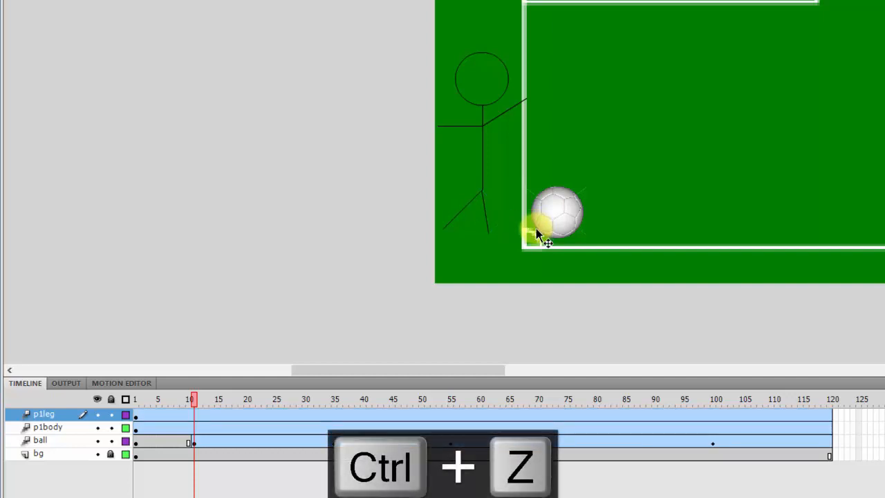
{"action": "left_click", "coordinate": [485, 216]}
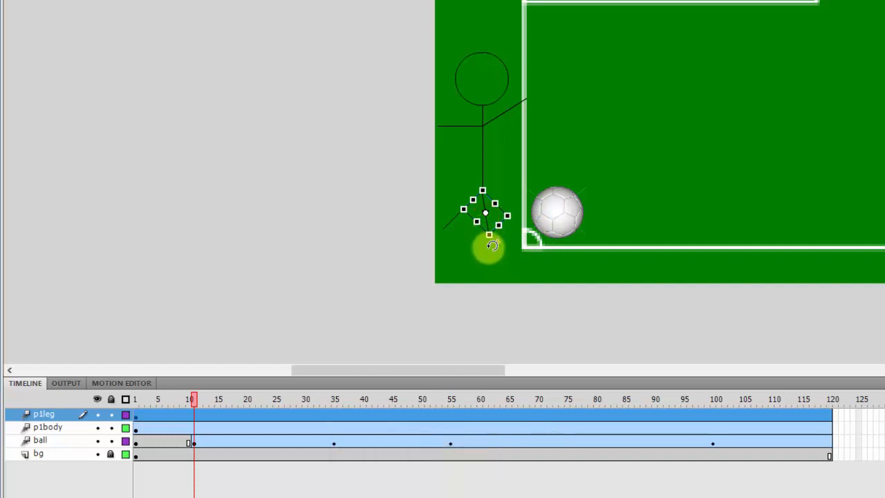
{"action": "left_click_drag", "start_coordinate": [490, 246], "coordinate": [515, 231]}
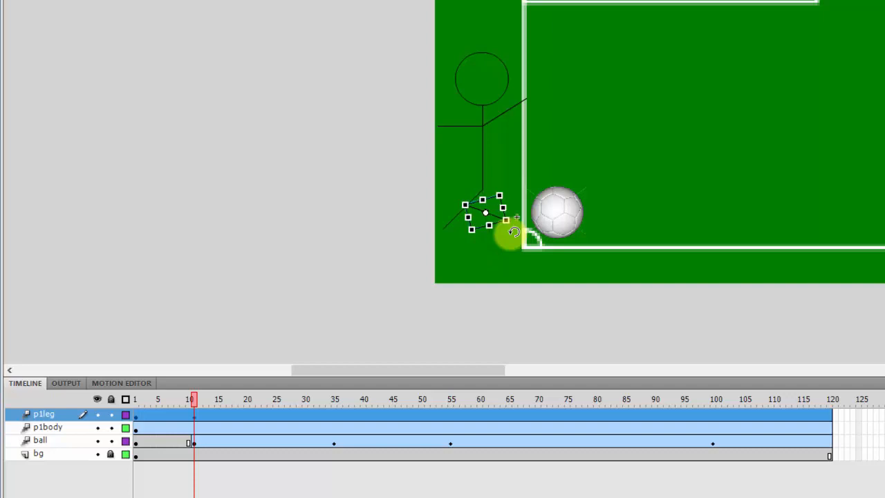
{"action": "key", "text": "ctrl+z"}
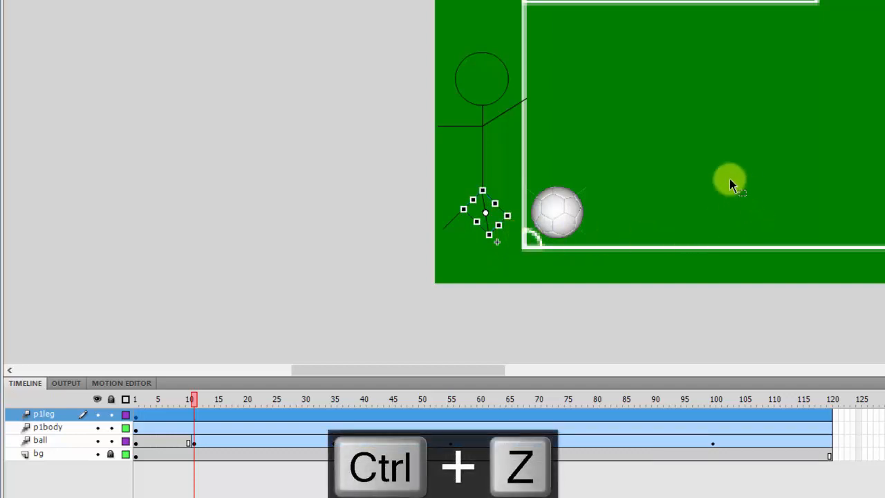
Step: Move the leg's transformation point from its middle up to the hip joint
{"action": "left_click", "coordinate": [486, 214]}
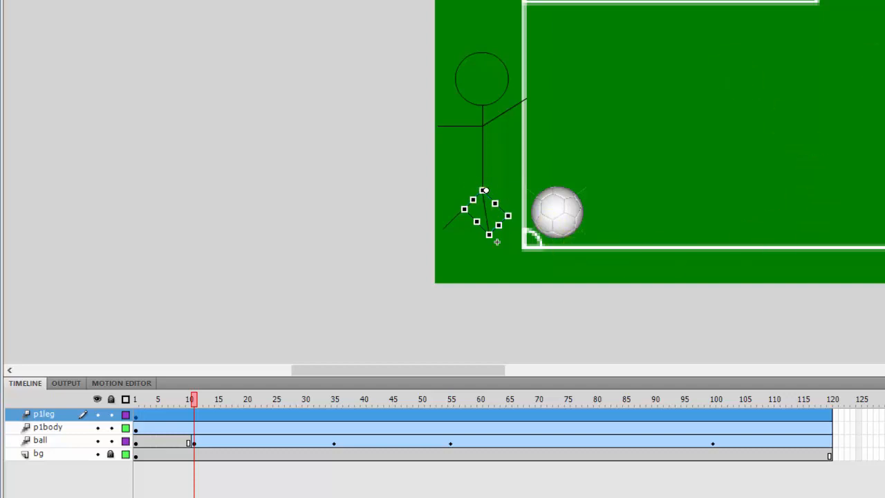
Step: Try to shift the leg's transformation point exactly onto the hip joint at a closer zoom
{"action": "key", "text": "z"}
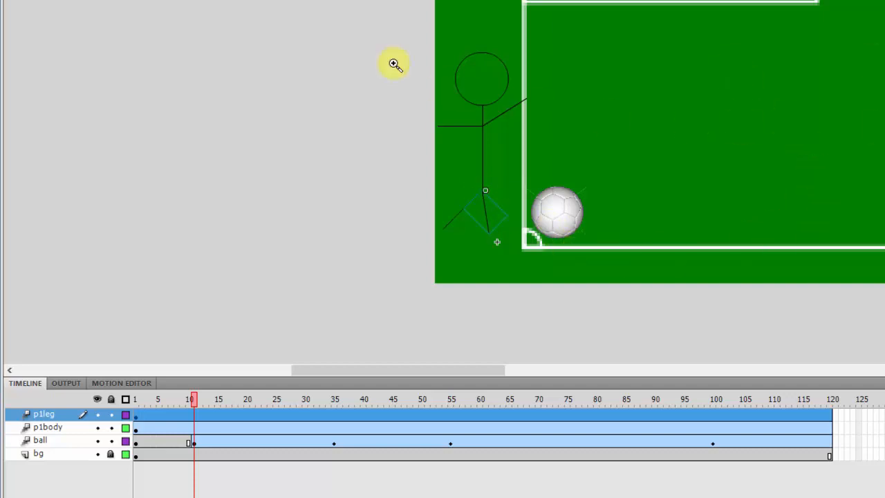
{"action": "left_click", "coordinate": [670, 293]}
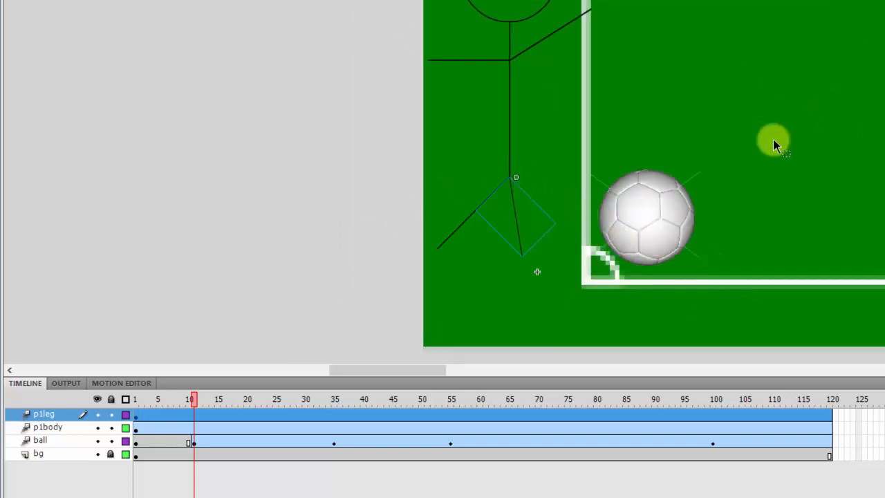
{"action": "left_click", "coordinate": [517, 180]}
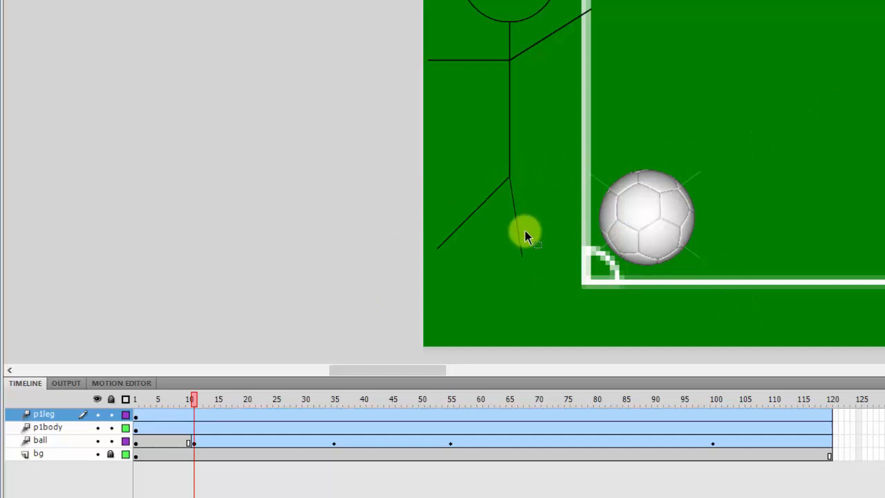
{"action": "left_click", "coordinate": [524, 234]}
{"action": "left_click", "coordinate": [515, 179]}
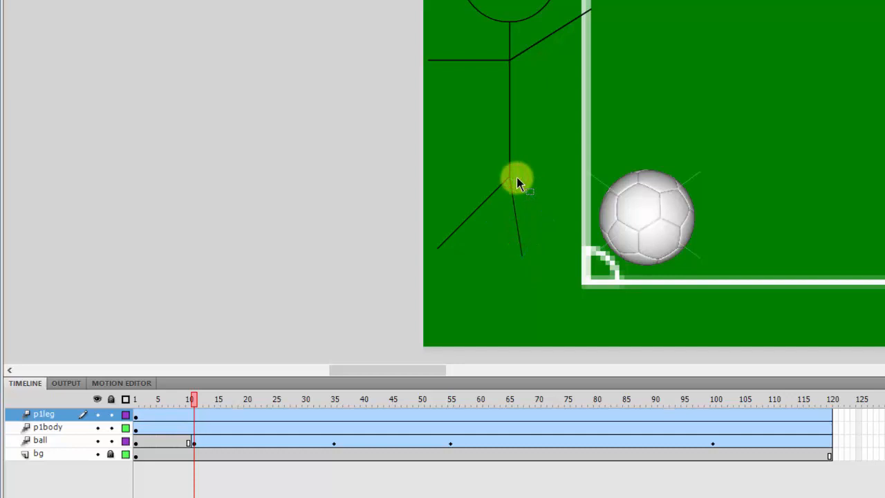
{"action": "left_click", "coordinate": [515, 213]}
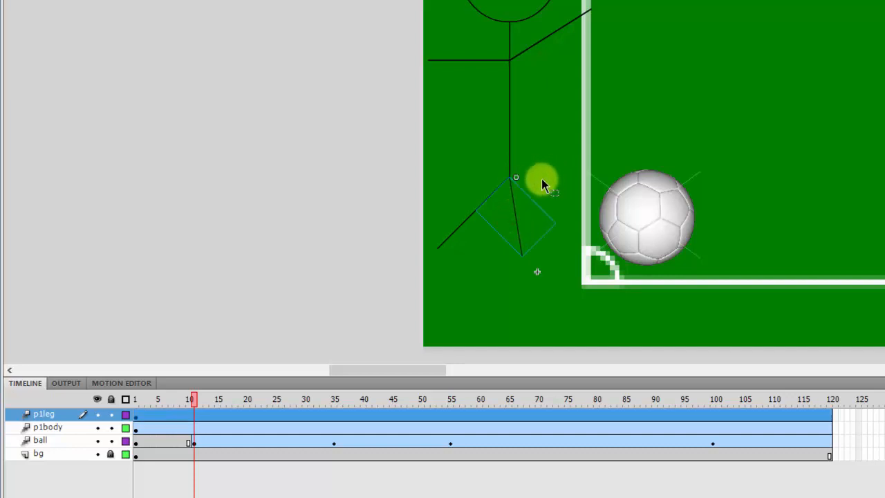
{"action": "left_click", "coordinate": [527, 218]}
{"action": "left_click", "coordinate": [512, 186]}
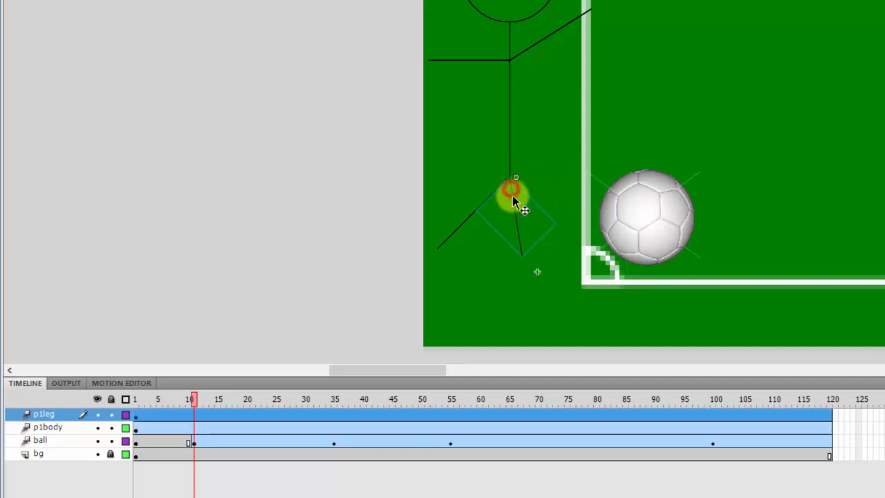
{"action": "left_click", "coordinate": [515, 178]}
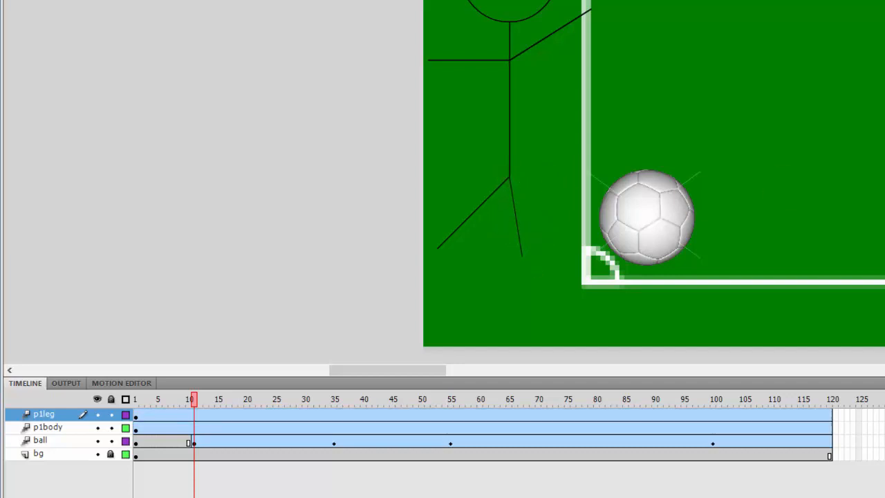
{"action": "left_click_drag", "start_coordinate": [365, 128], "coordinate": [589, 283]}
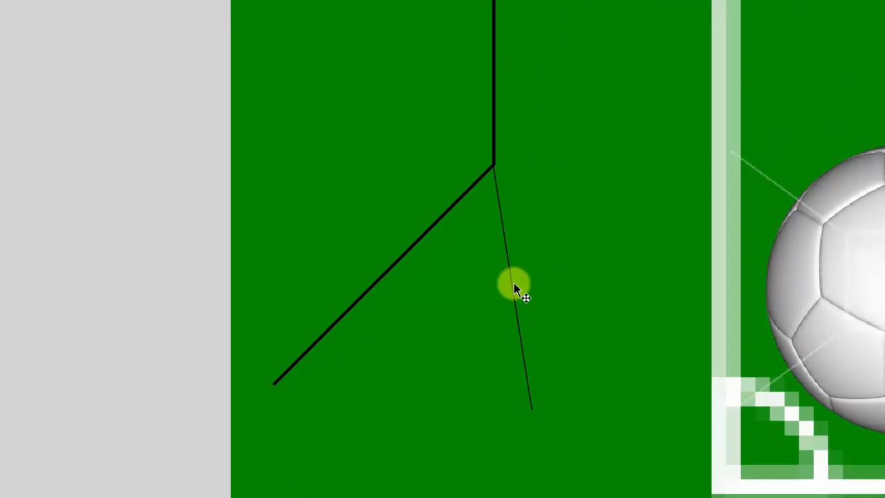
{"action": "left_click", "coordinate": [513, 284]}
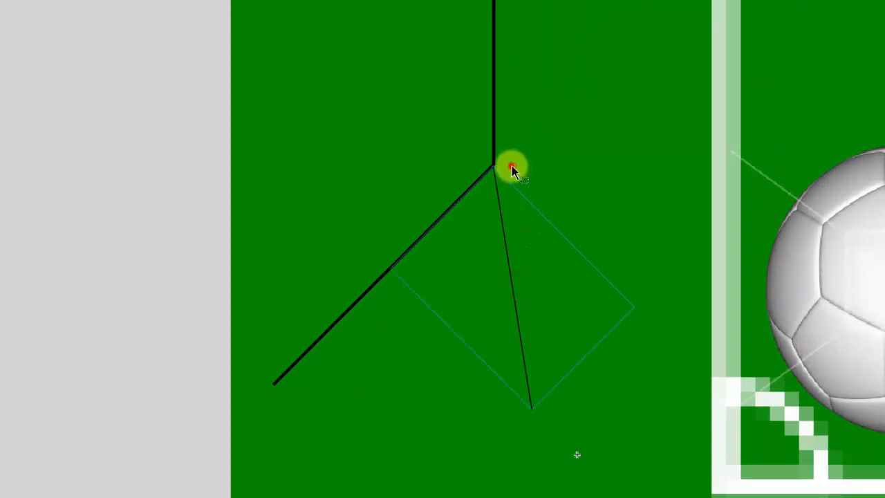
{"action": "left_click", "coordinate": [494, 164]}
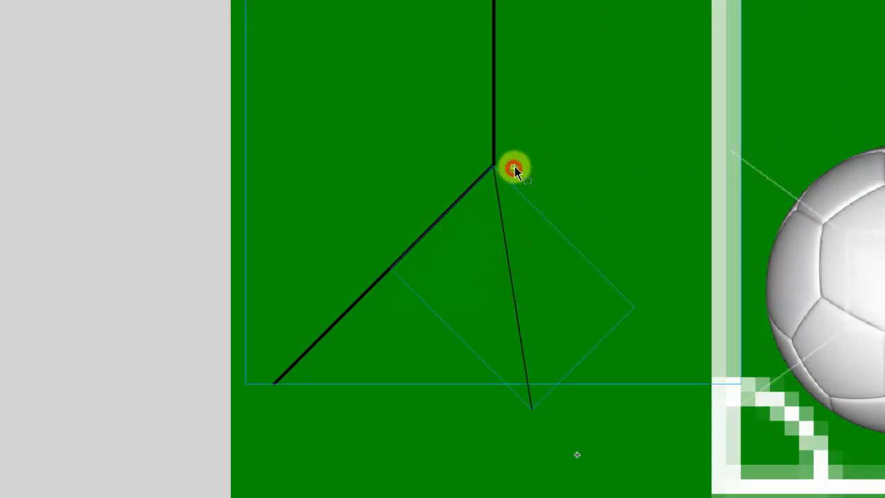
{"action": "left_click", "coordinate": [513, 167]}
{"action": "left_click", "coordinate": [506, 245]}
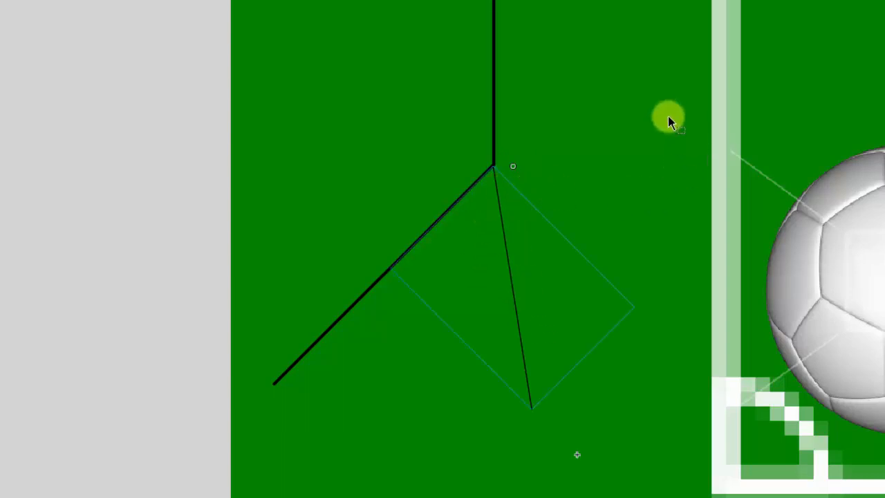
{"action": "key", "text": "ctrl+minus"}
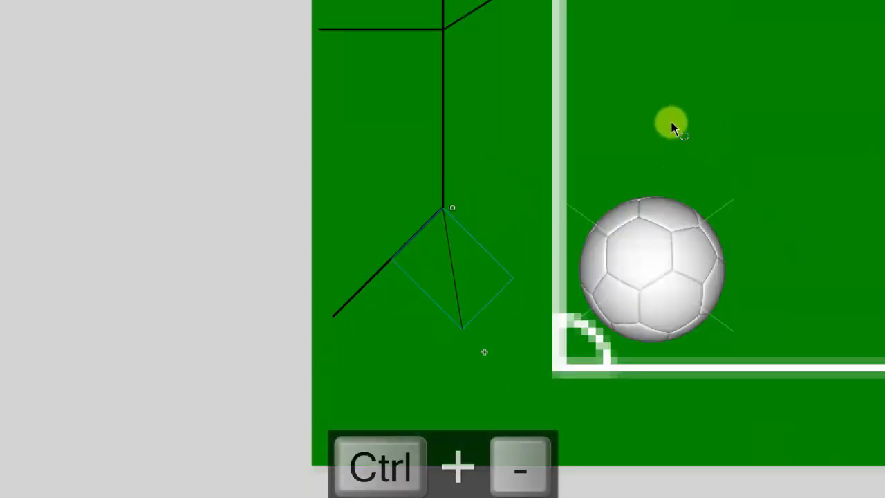
{"action": "key", "text": "ctrl+minus"}
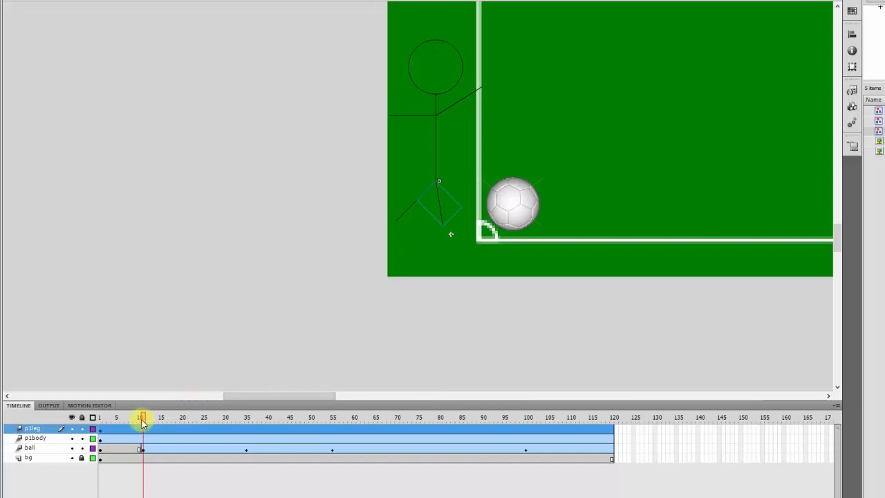
Step: At frame 11, move the player's body toward the ball and bring the leg over to meet the body's hip
{"action": "left_click_drag", "start_coordinate": [142, 422], "coordinate": [143, 420]}
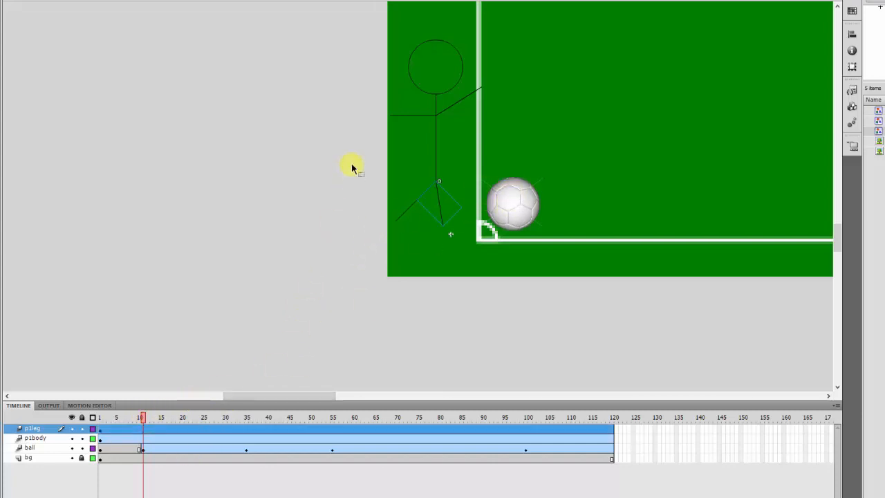
{"action": "left_click", "coordinate": [445, 78]}
{"action": "left_click", "coordinate": [436, 100]}
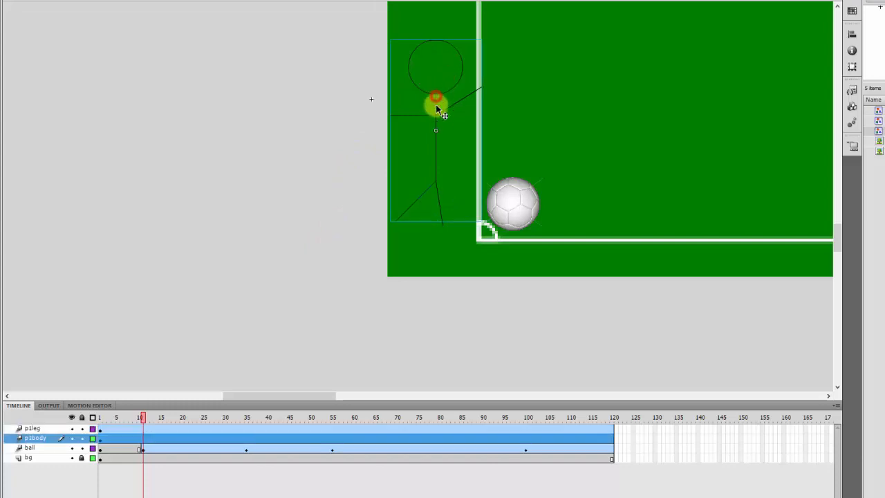
{"action": "left_click_drag", "start_coordinate": [435, 114], "coordinate": [467, 112]}
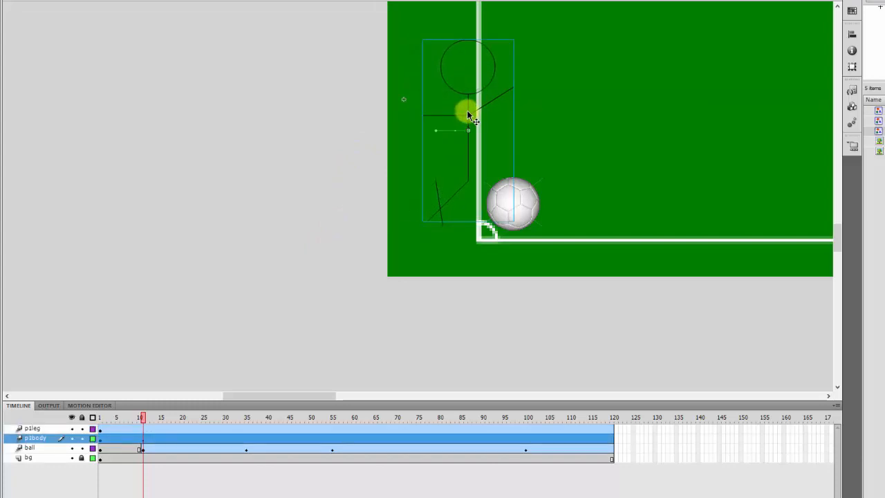
{"action": "left_click", "coordinate": [438, 198]}
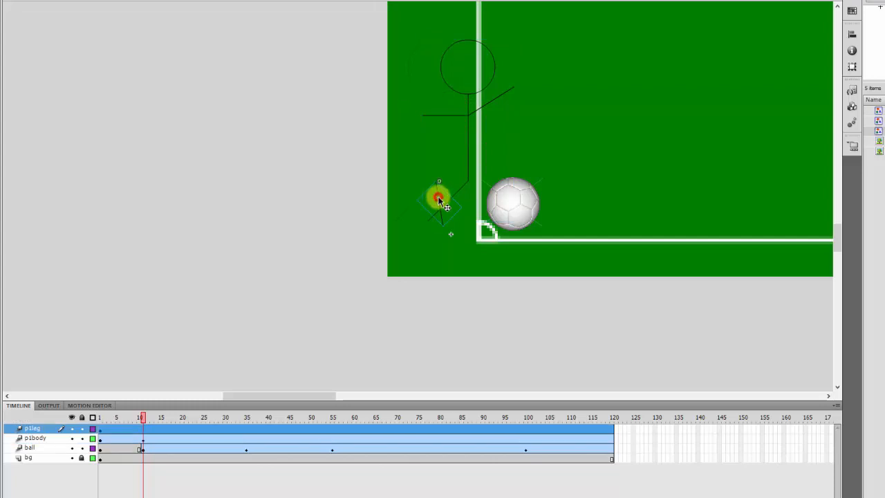
{"action": "left_click_drag", "start_coordinate": [438, 200], "coordinate": [453, 200]}
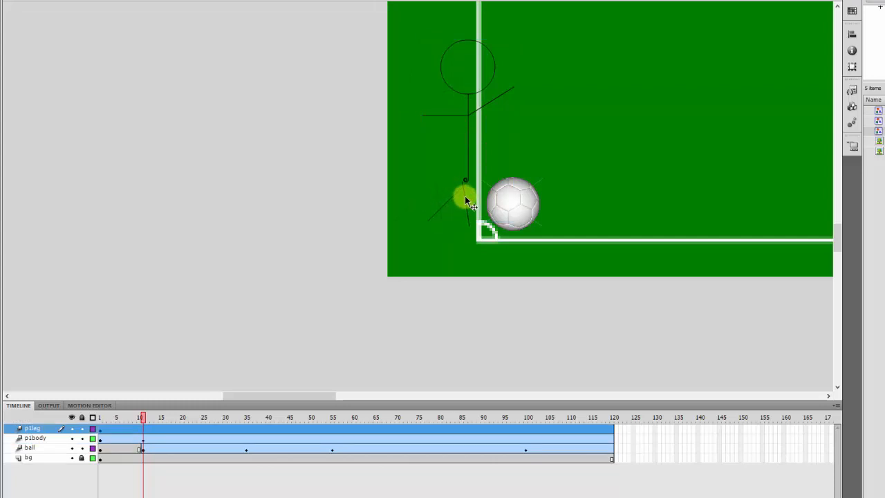
{"action": "left_click_drag", "start_coordinate": [471, 199], "coordinate": [471, 199]}
Step: Move the body slightly back from the ball at frame 11 and shift the leg back toward its hip
{"action": "left_click", "coordinate": [460, 90]}
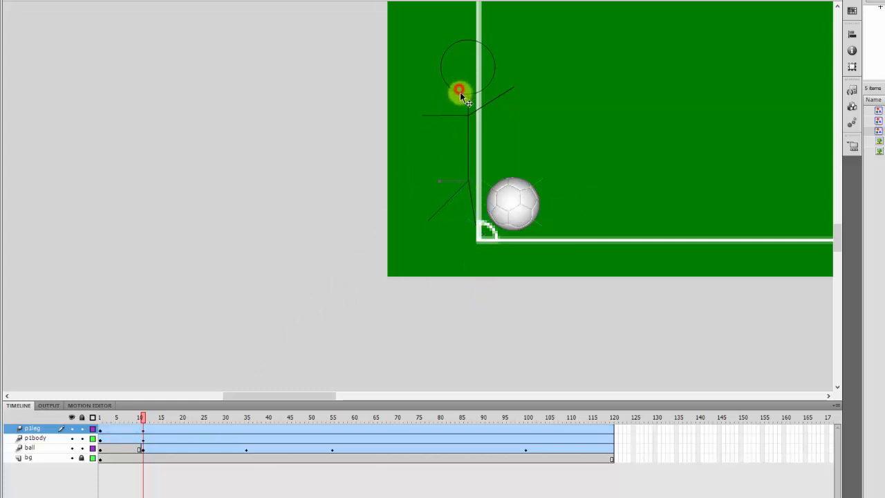
{"action": "left_click", "coordinate": [468, 113]}
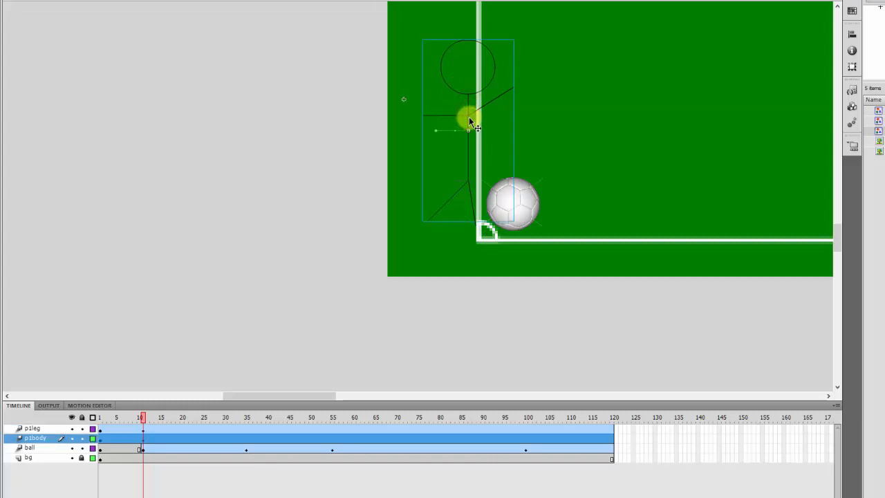
{"action": "left_click_drag", "start_coordinate": [470, 120], "coordinate": [458, 119]}
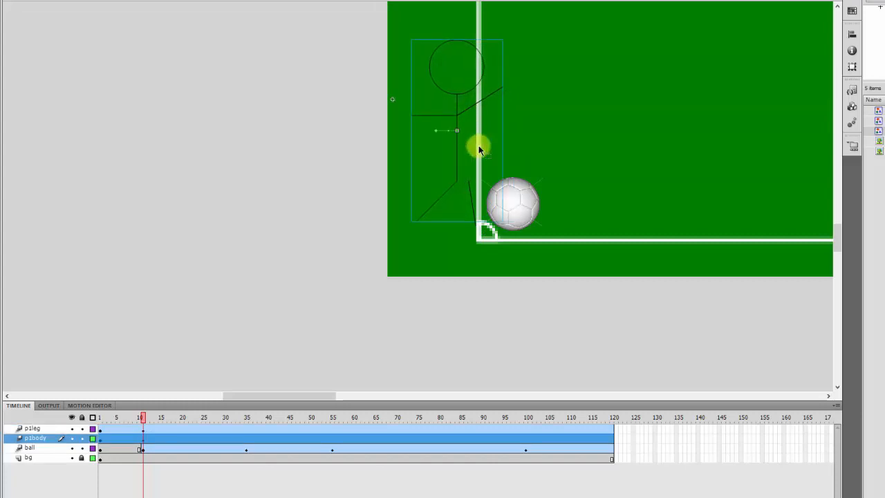
{"action": "left_click", "coordinate": [472, 204]}
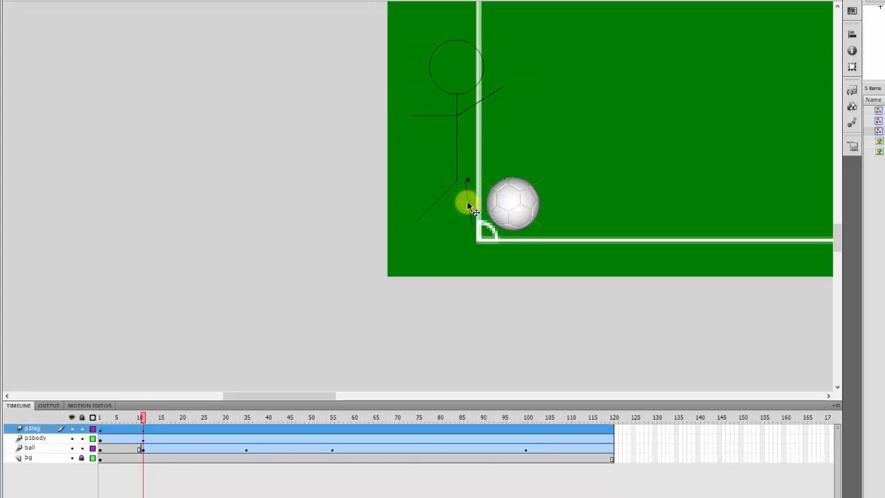
{"action": "left_click_drag", "start_coordinate": [470, 202], "coordinate": [477, 234]}
Step: Rotate the leg forward about its hip at frame 11 so the foot reaches the soccer ball
{"action": "left_click_drag", "start_coordinate": [559, 229], "coordinate": [496, 221]}
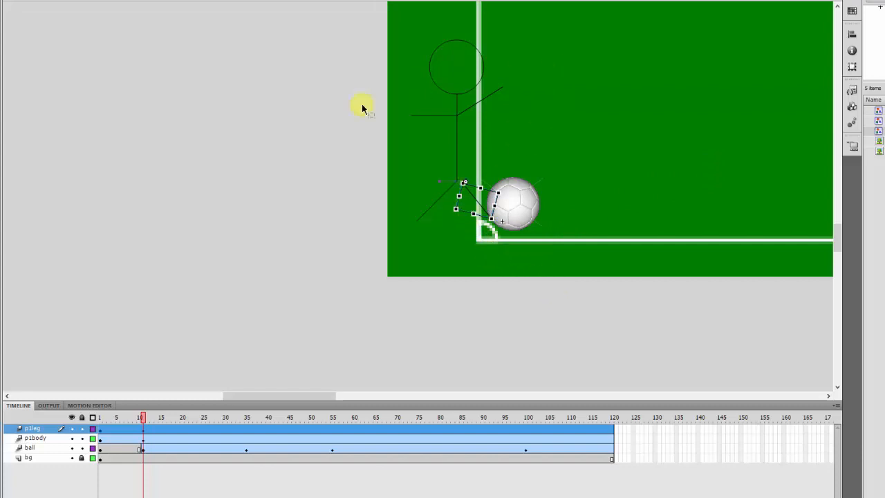
{"action": "left_click", "coordinate": [619, 219]}
{"action": "left_click", "coordinate": [462, 184]}
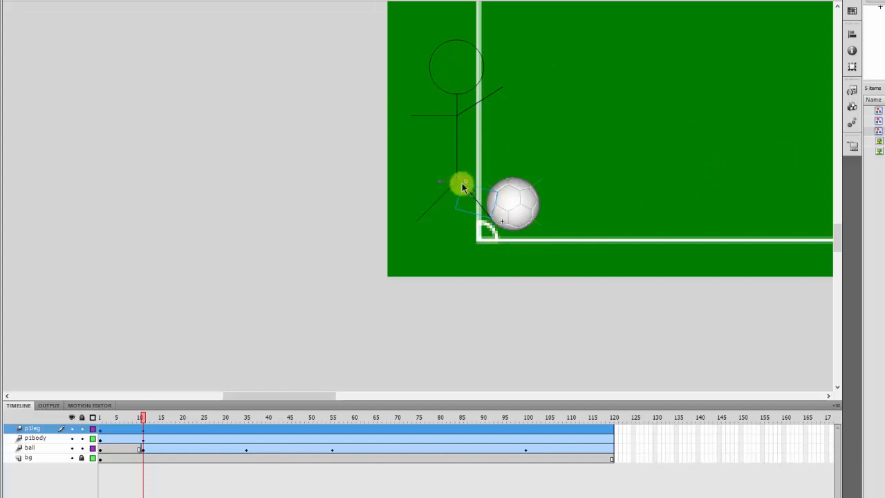
Step: Move the player's body toward the ball to meet the rotated leg's hip at frame 11, and nudge it slightly down
{"action": "left_click", "coordinate": [462, 93]}
{"action": "left_click_drag", "start_coordinate": [464, 95], "coordinate": [469, 98]}
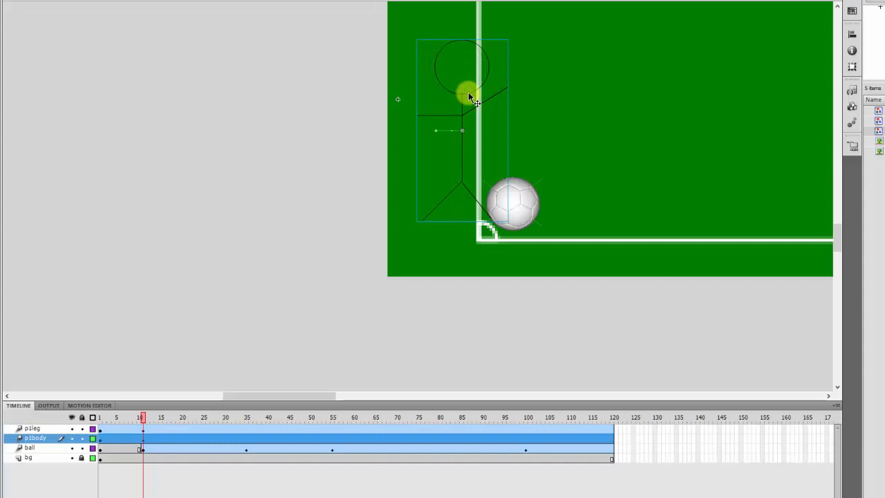
{"action": "key", "text": "Down"}
{"action": "key", "text": "Down"}
{"action": "key", "text": "Down"}
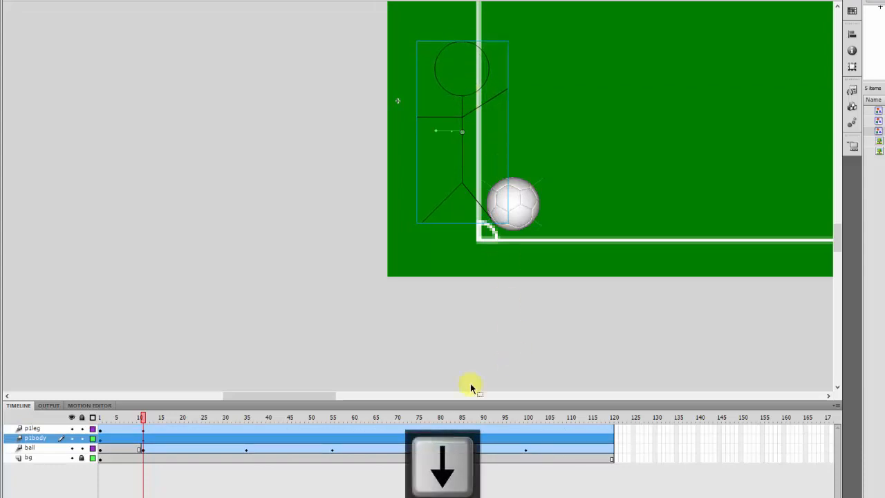
Step: Compare the player's pose and the ball's position values between frame 1 and frame 11
{"action": "left_click", "coordinate": [135, 418]}
{"action": "left_click_drag", "start_coordinate": [136, 420], "coordinate": [101, 427]}
{"action": "left_click", "coordinate": [101, 438]}
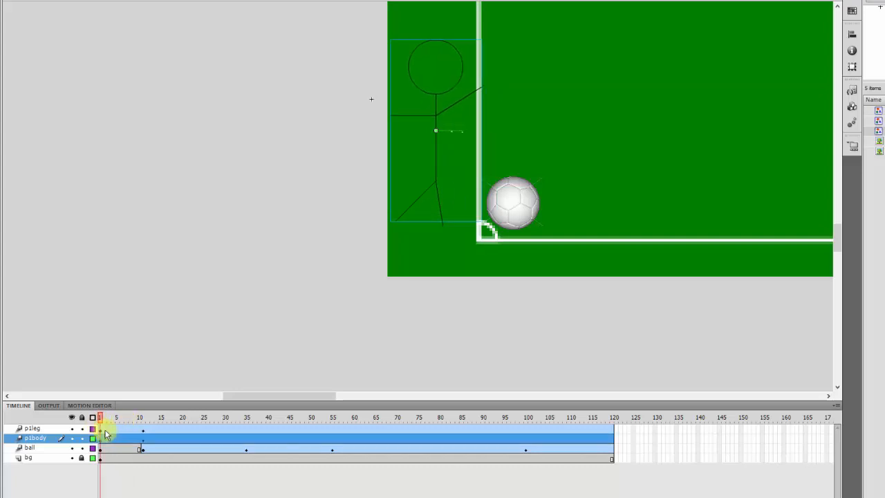
{"action": "left_click", "coordinate": [101, 449]}
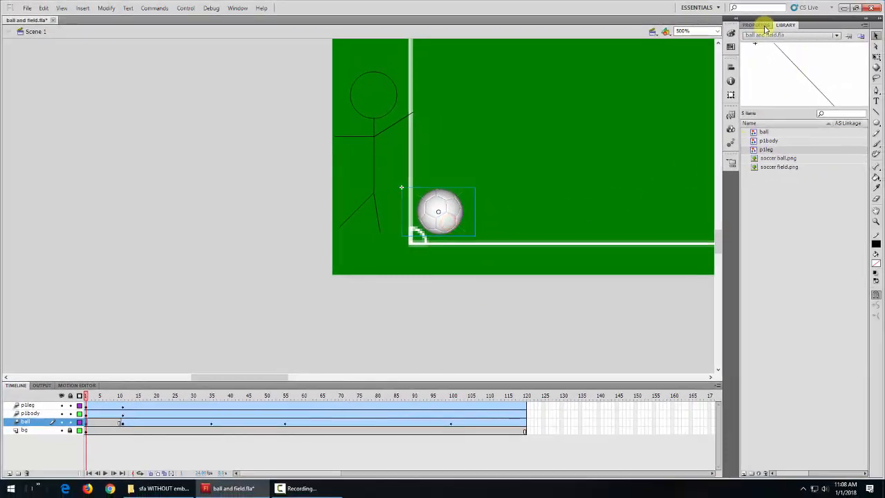
{"action": "left_click", "coordinate": [756, 25]}
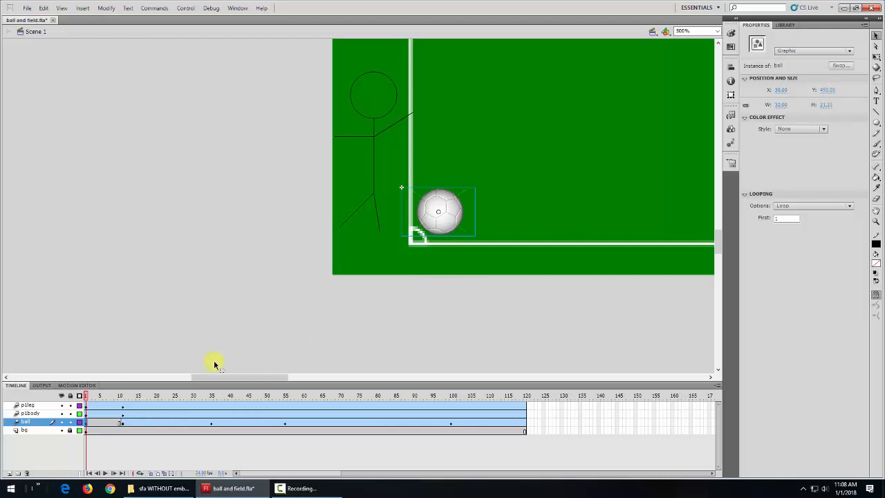
{"action": "left_click_drag", "start_coordinate": [86, 396], "coordinate": [123, 399]}
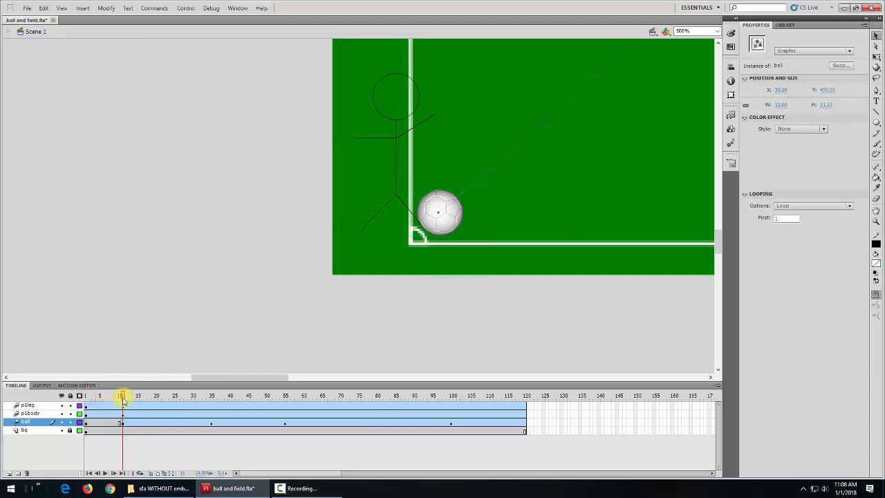
{"action": "left_click", "coordinate": [454, 214]}
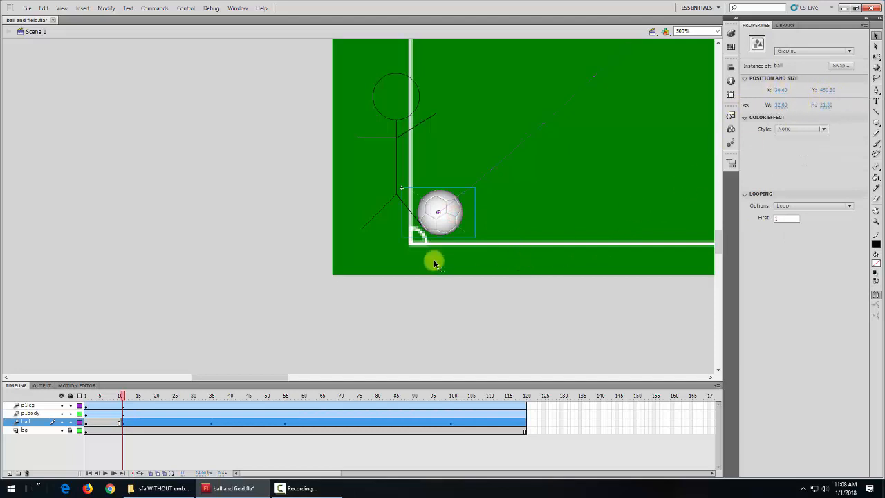
{"action": "left_click_drag", "start_coordinate": [123, 400], "coordinate": [87, 398]}
{"action": "left_click", "coordinate": [122, 400]}
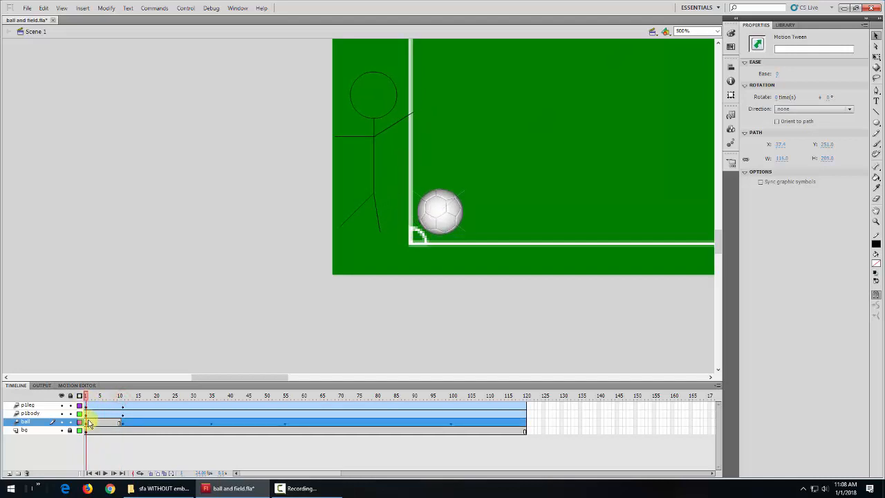
Step: Set the ball's Y position at frame 1 to 450.3 and check its alignment across the opening frames
{"action": "left_click", "coordinate": [87, 423]}
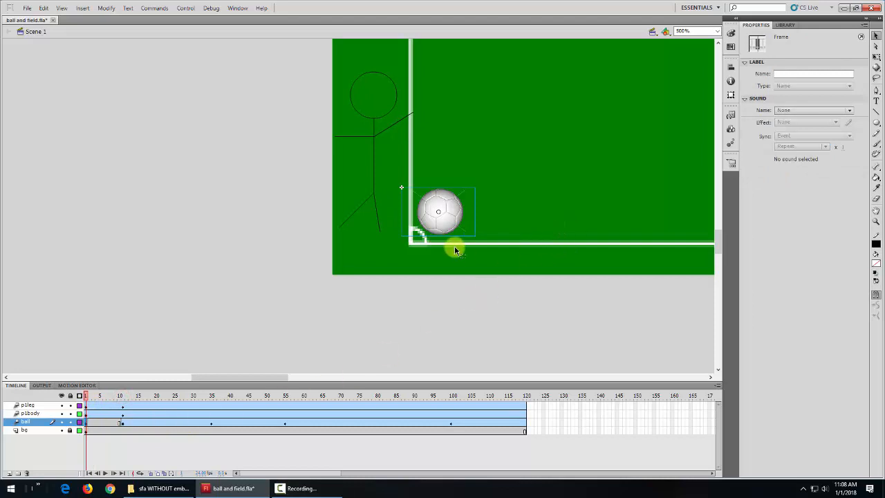
{"action": "left_click", "coordinate": [451, 226]}
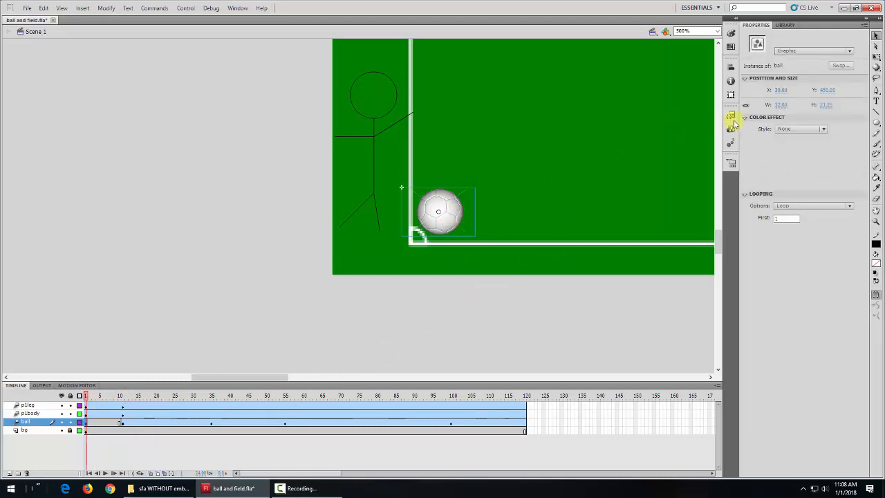
{"action": "left_click", "coordinate": [824, 91]}
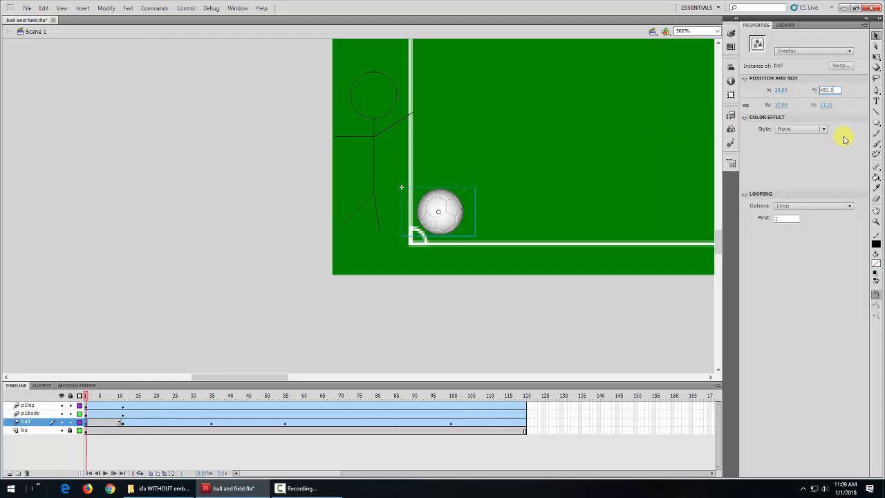
{"action": "key", "text": "Return"}
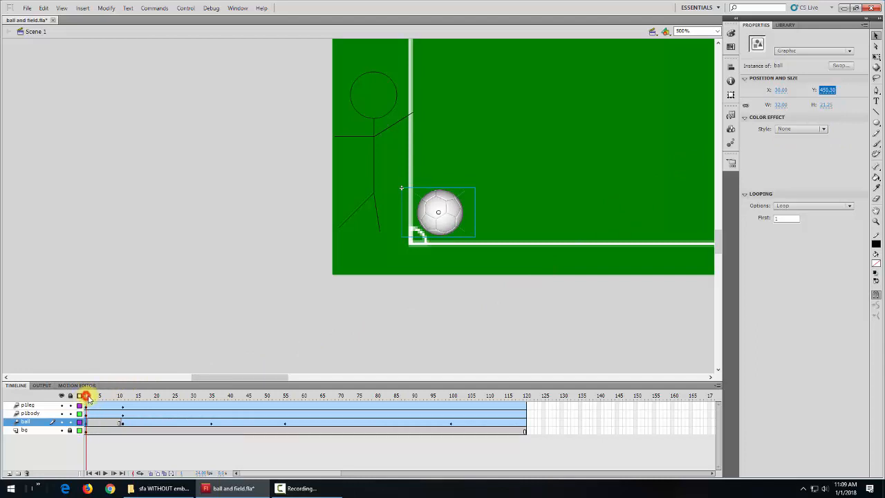
{"action": "mouse_move", "coordinate": [86, 397]}
{"action": "left_mouse_down"}
{"action": "mouse_move", "coordinate": [145, 396]}
{"action": "mouse_move", "coordinate": [86, 401]}
{"action": "left_mouse_up"}
{"action": "left_click", "coordinate": [417, 332]}
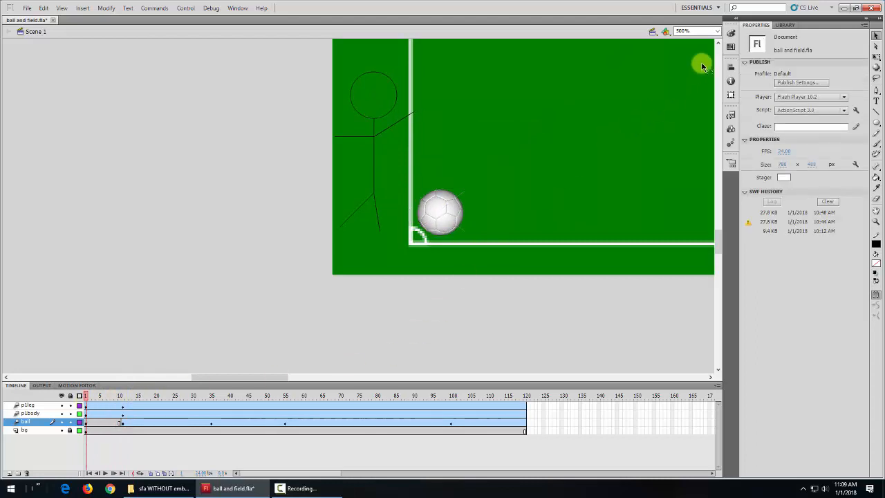
Step: Fit the whole field in view and scrub through the kick animation from frame 1
{"action": "left_click", "coordinate": [717, 31]}
{"action": "left_click", "coordinate": [694, 43]}
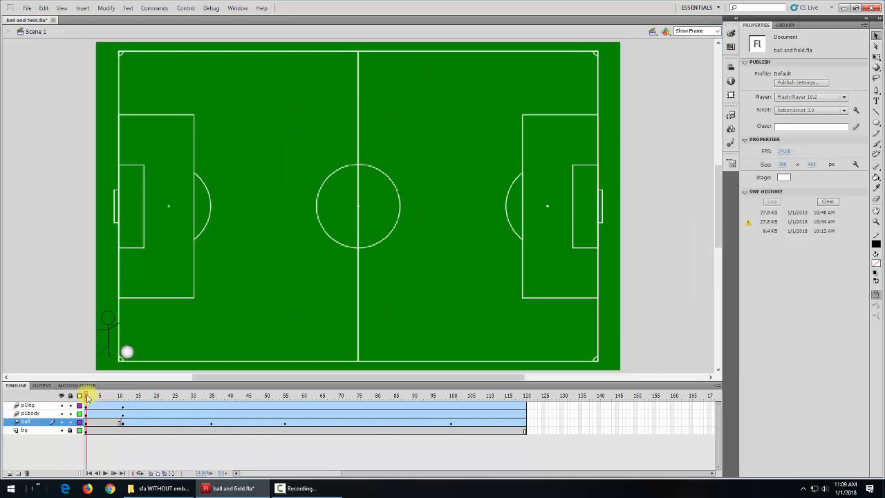
{"action": "mouse_move", "coordinate": [86, 398]}
{"action": "left_mouse_down"}
{"action": "mouse_move", "coordinate": [136, 397]}
{"action": "mouse_move", "coordinate": [85, 397]}
{"action": "left_mouse_up"}
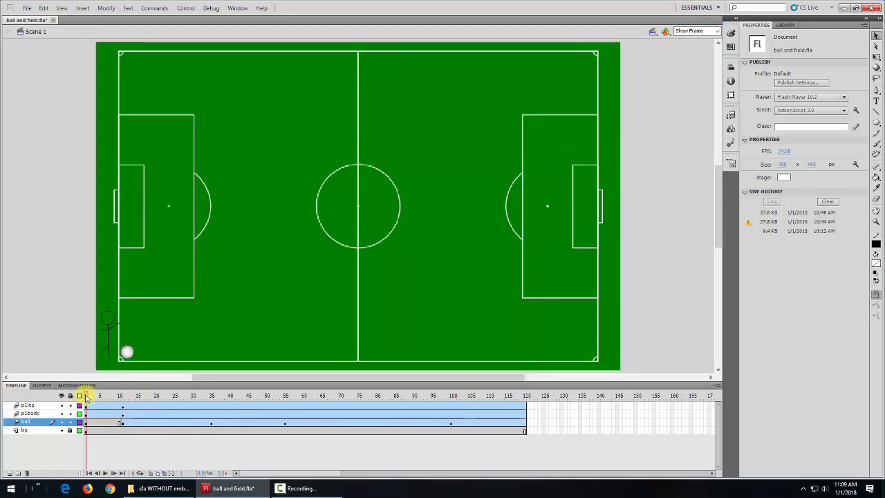
Step: Save the document under the new name kicker, and play the animation as a test movie
{"action": "left_click", "coordinate": [27, 8]}
{"action": "left_click", "coordinate": [46, 92]}
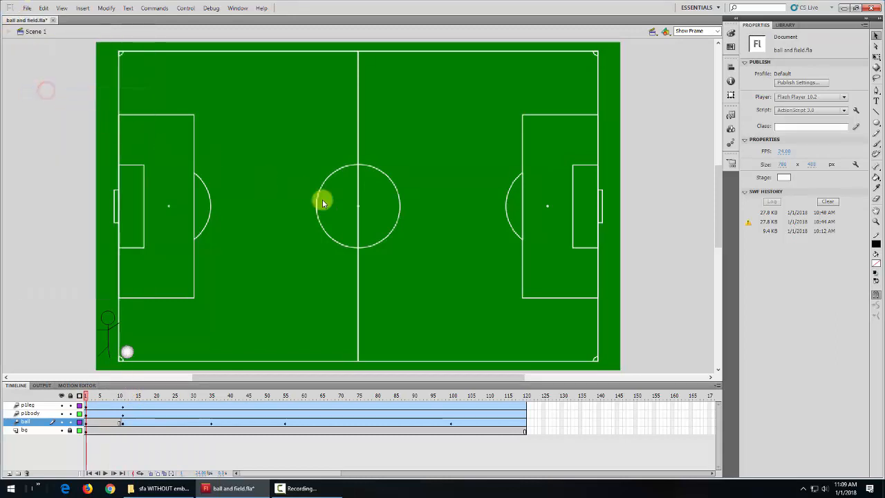
{"action": "type", "text": "kicker"}
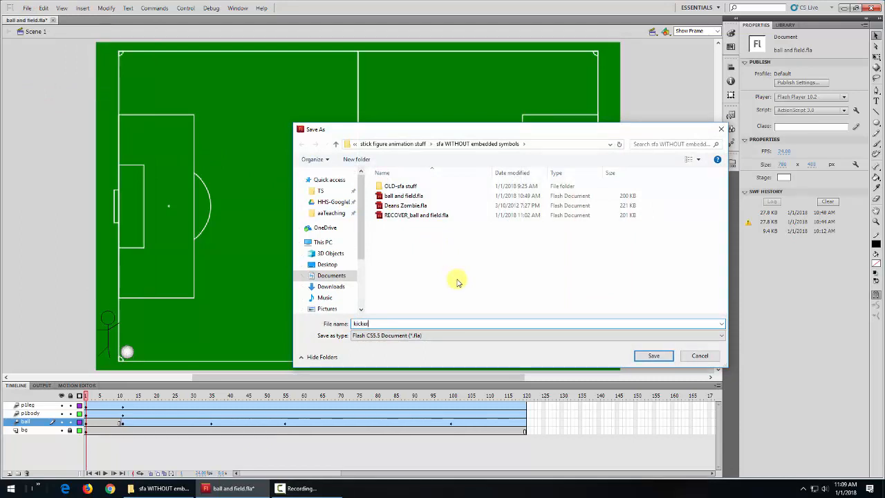
{"action": "left_click", "coordinate": [653, 357]}
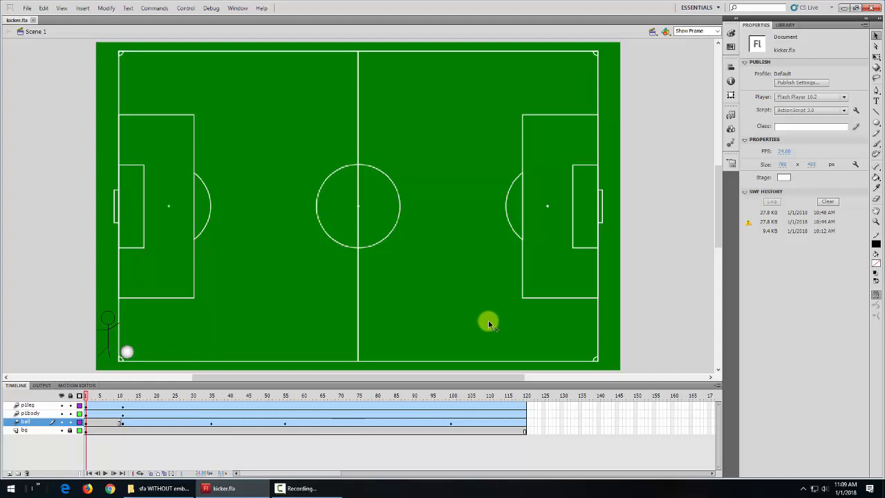
{"action": "key", "text": "ctrl+Return"}
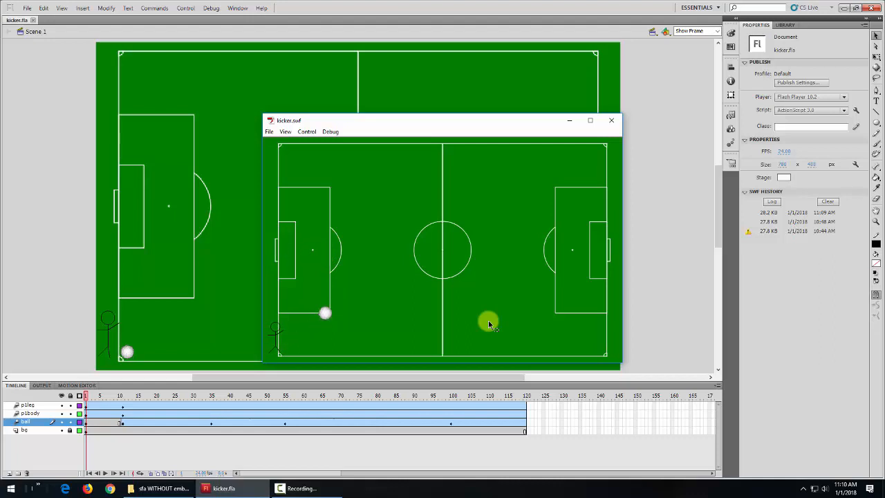
{"action": "left_click", "coordinate": [611, 121]}
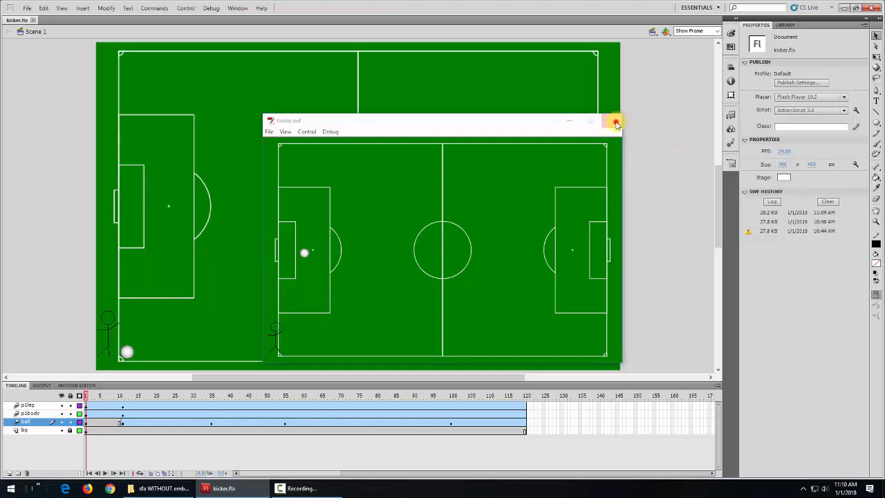